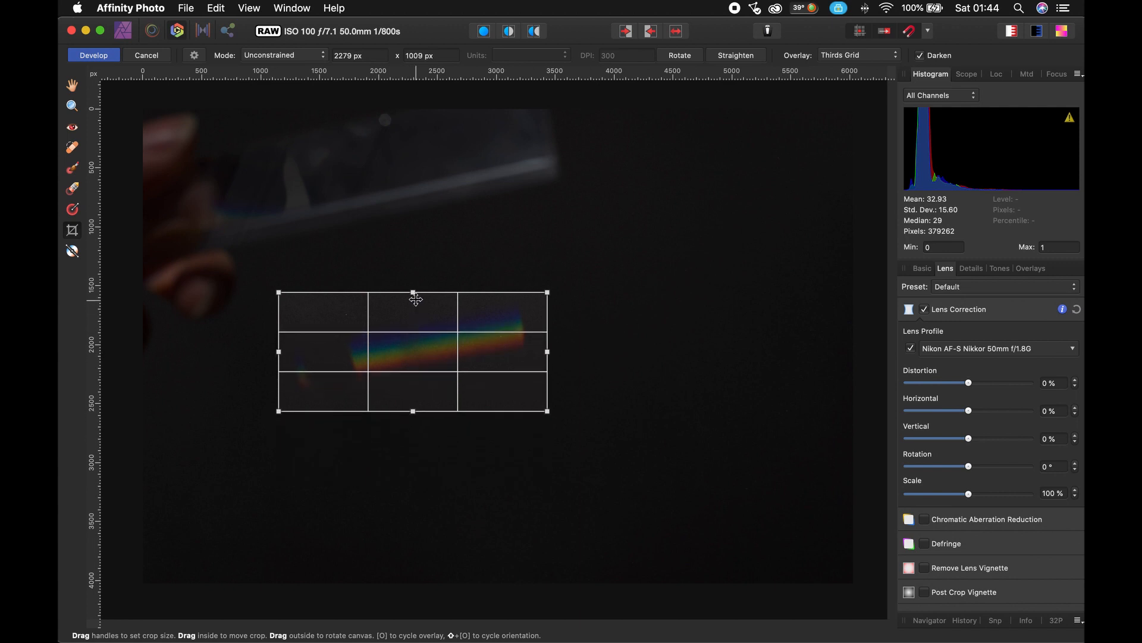
# Crop the raw photo tightly around the rainbow to about 2197 x 930 px
pyautogui.moveTo(413, 292); pyautogui.dragTo(412, 301)
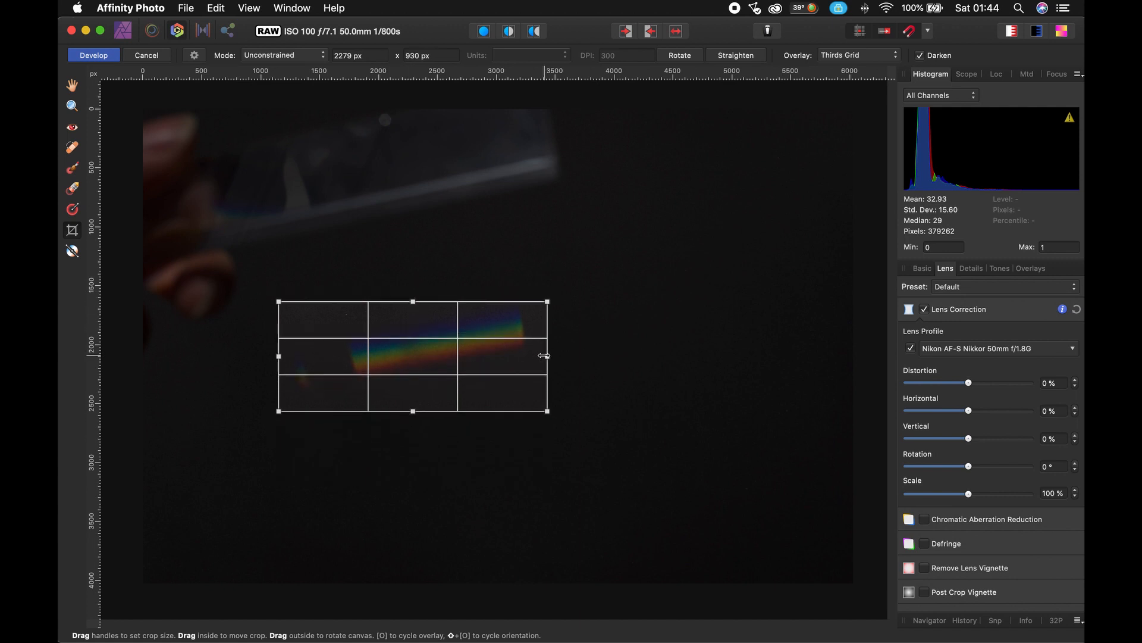
pyautogui.moveTo(547, 356); pyautogui.dragTo(538, 356)
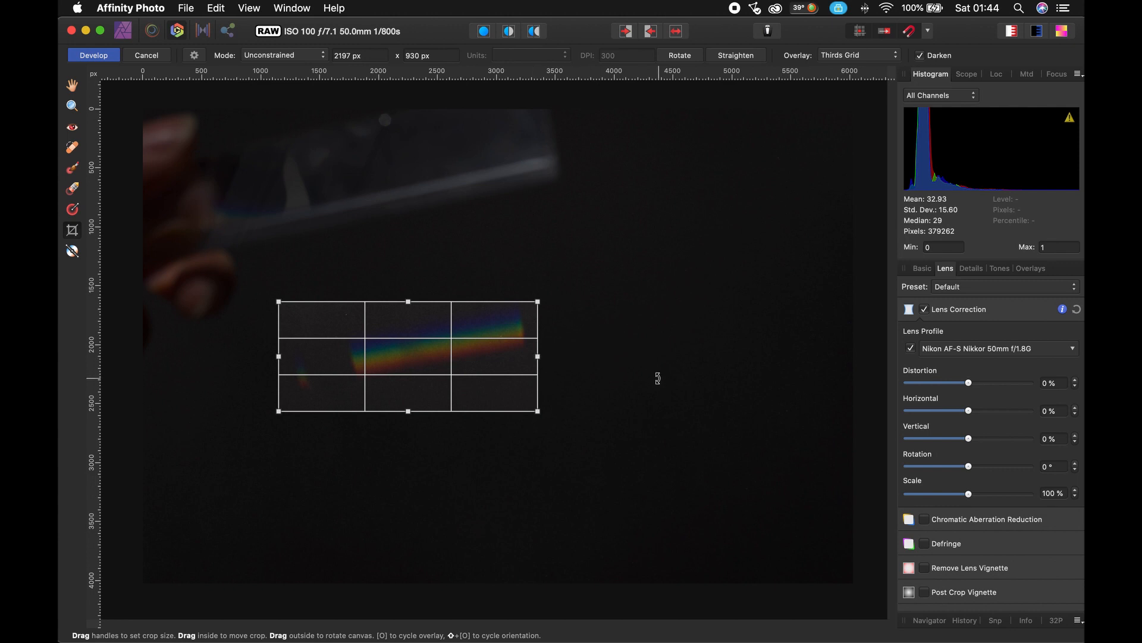
pyautogui.press('Return')
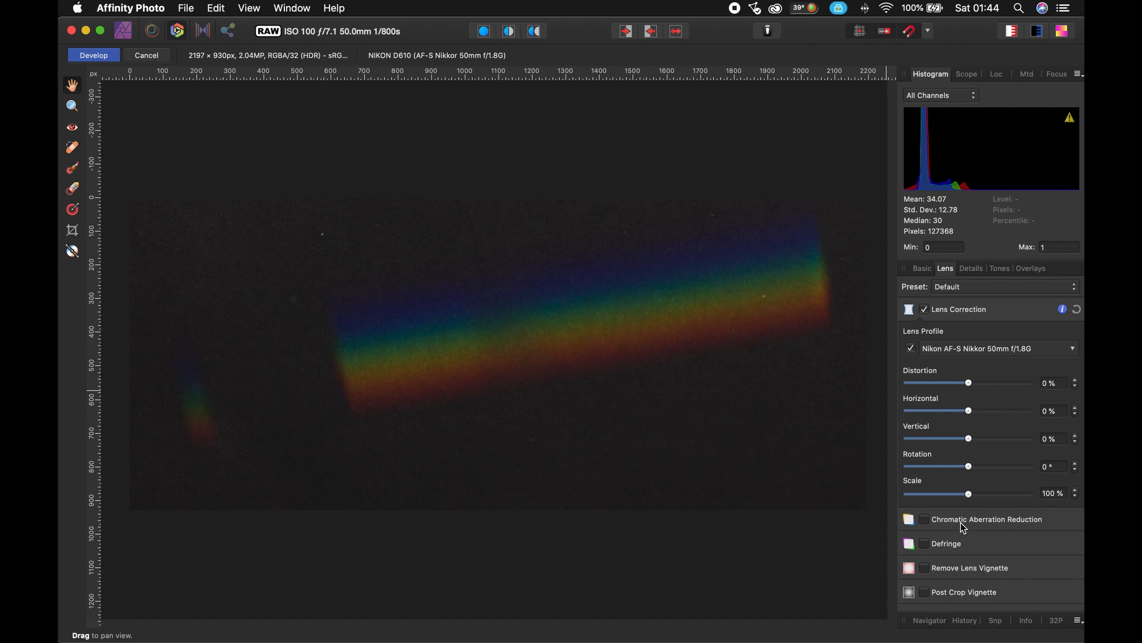
# Raise the raw photo's blackpoint to darken the background around the rainbow, ending with brightness at 0 %
pyautogui.click(923, 268)
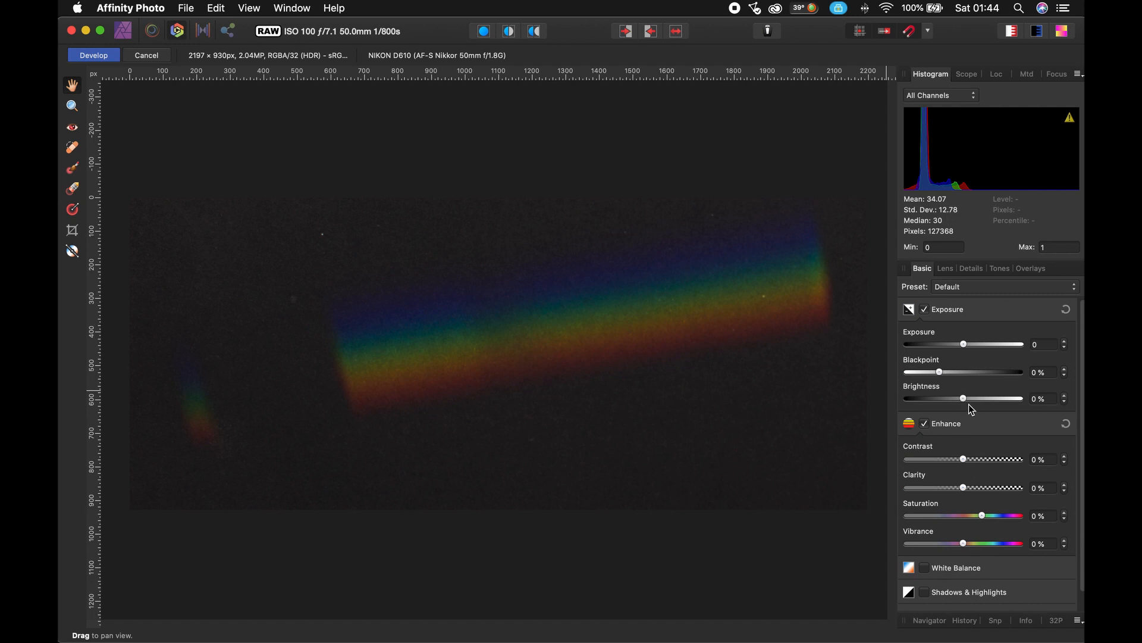
pyautogui.moveTo(963, 401); pyautogui.dragTo(951, 372)
pyautogui.moveTo(946, 398)
pyautogui.mouseDown()
pyautogui.moveTo(961, 399)
pyautogui.moveTo(942, 399)
pyautogui.mouseUp()
pyautogui.moveTo(963, 344); pyautogui.dragTo(961, 344)
pyautogui.moveTo(951, 372); pyautogui.dragTo(951, 373)
pyautogui.moveTo(942, 399); pyautogui.dragTo(963, 398)
# Enable the Shadows & Highlights adjustment with shadows at -10 % and highlights at 70 %
pyautogui.click(924, 592)
pyautogui.scroll(-4, 967, 580)
pyautogui.moveTo(964, 546)
pyautogui.mouseDown()
pyautogui.moveTo(951, 549)
pyautogui.moveTo(1003, 574)
pyautogui.moveTo(958, 546)
pyautogui.mouseUp()
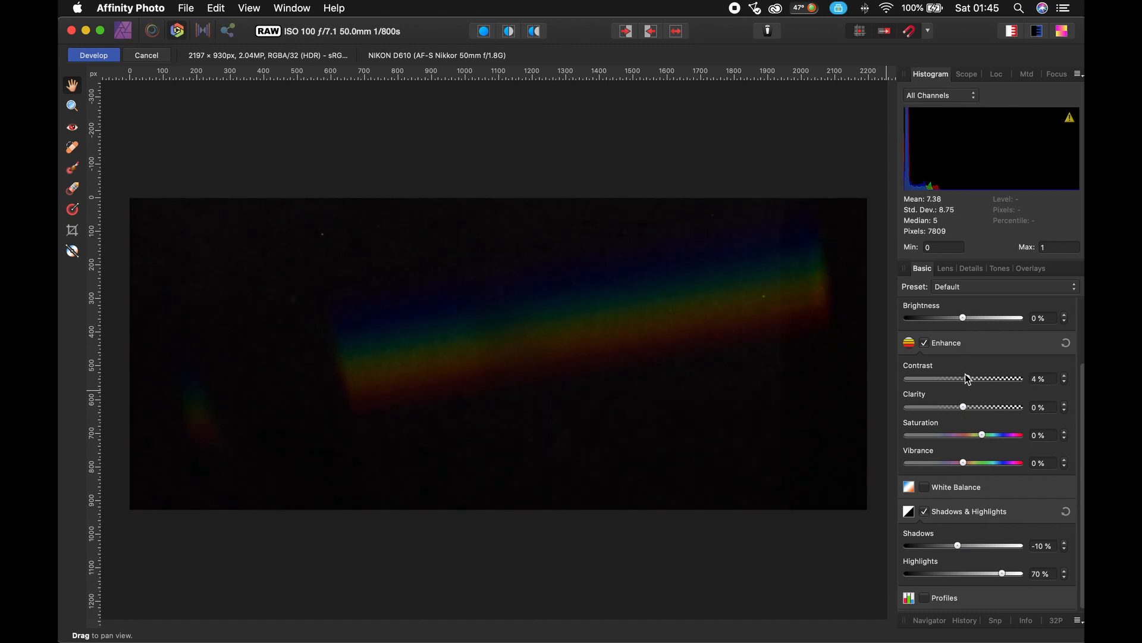
# Raise the contrast slightly and develop the raw rainbow photo
pyautogui.press('Return')
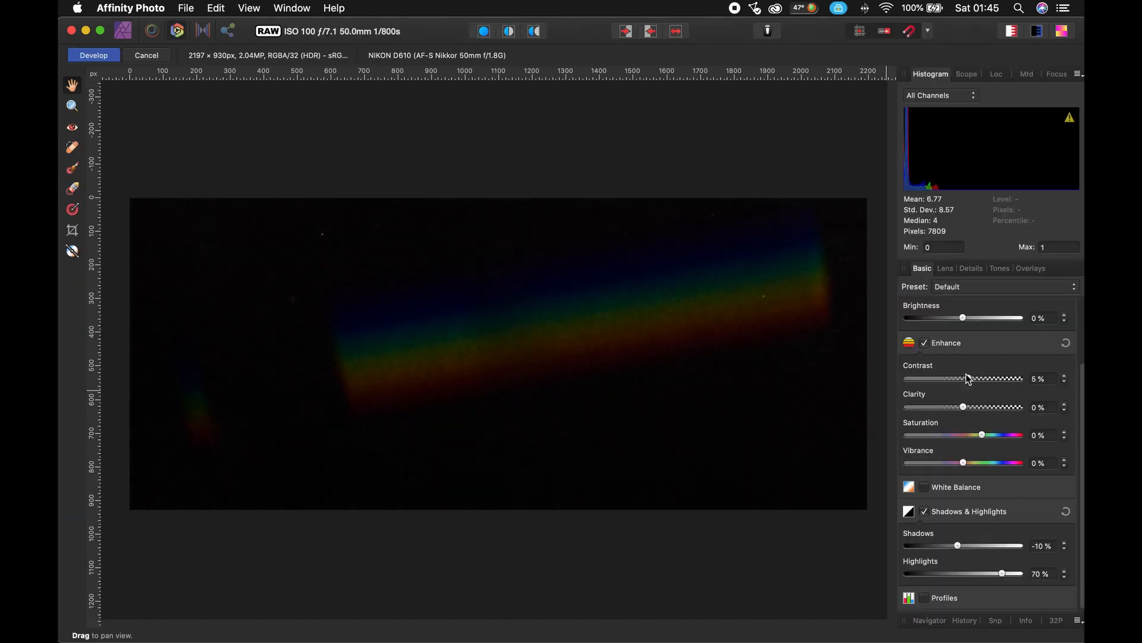
pyautogui.moveTo(967, 376); pyautogui.dragTo(969, 373)
pyautogui.click(94, 56)
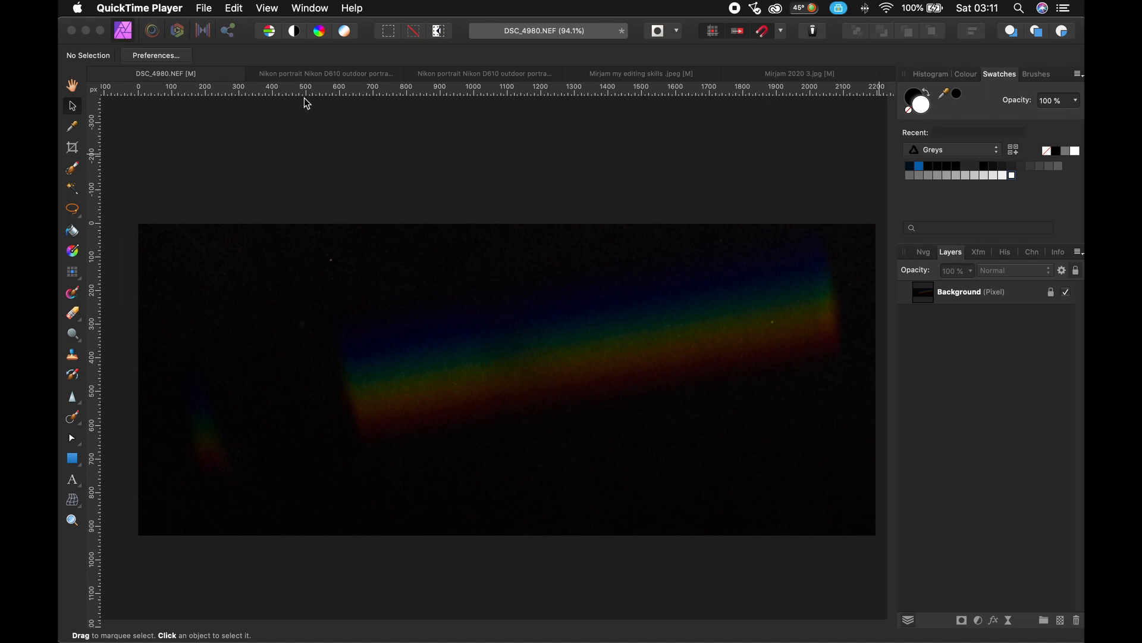
# Look through the four open portrait documents to examine their rainbow overlays, and return to DSC_4980.NEF
pyautogui.click(309, 76)
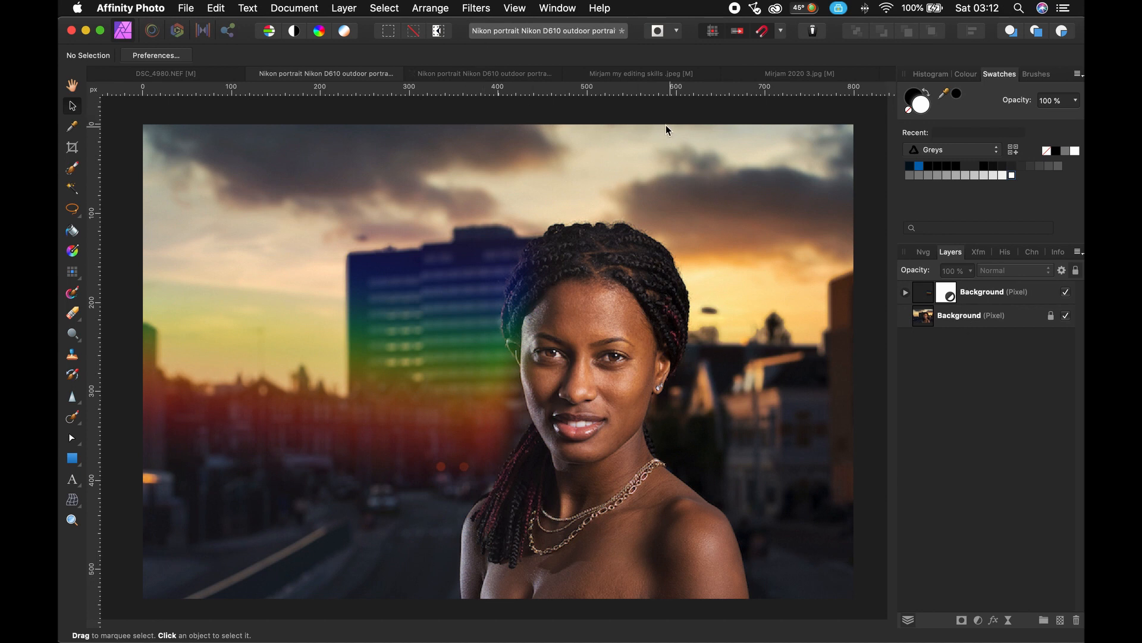
pyautogui.click(509, 73)
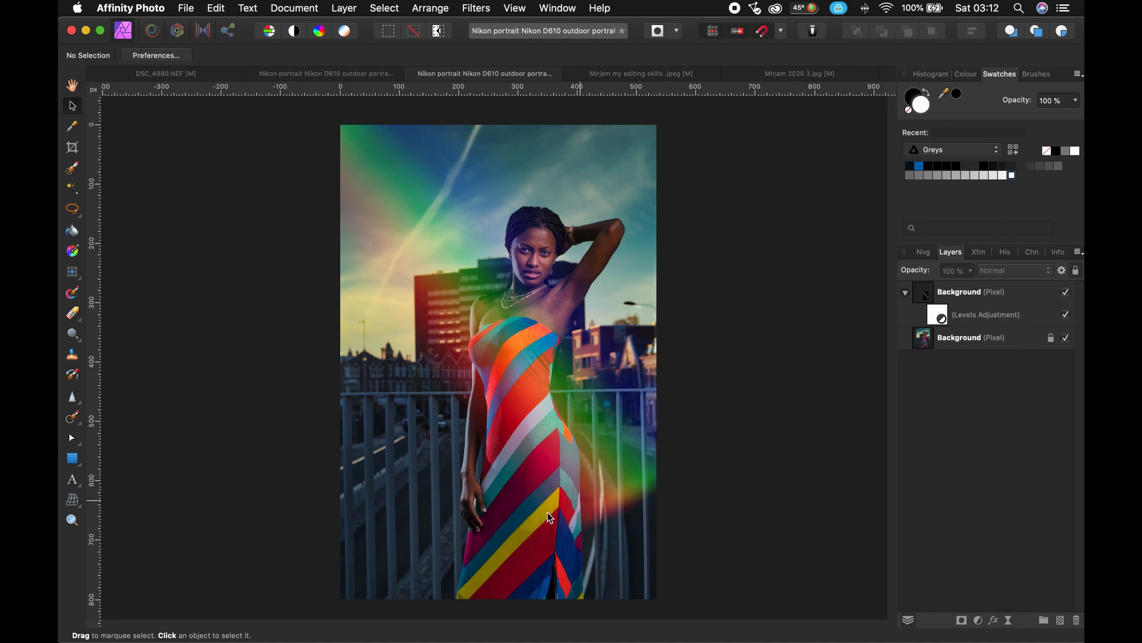
pyautogui.click(654, 77)
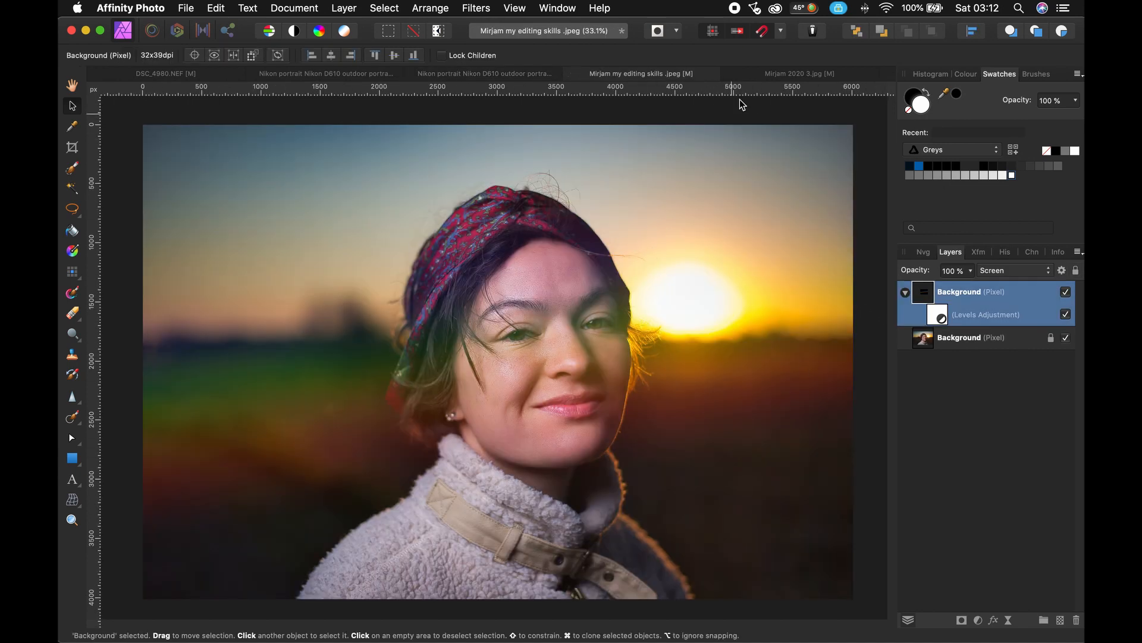
pyautogui.click(773, 74)
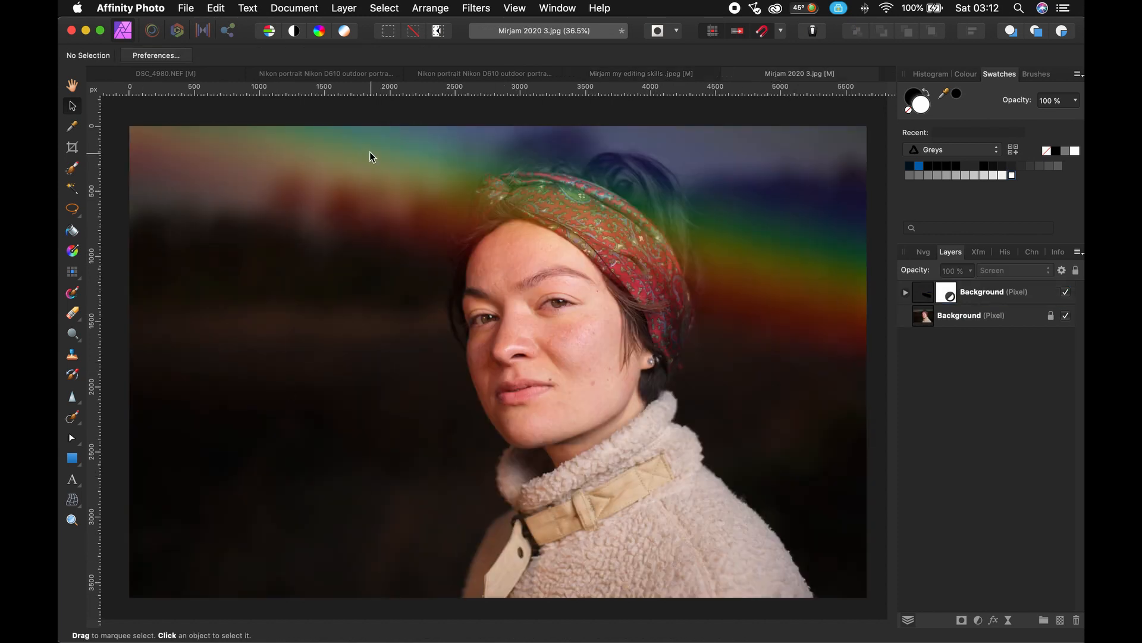
pyautogui.click(177, 74)
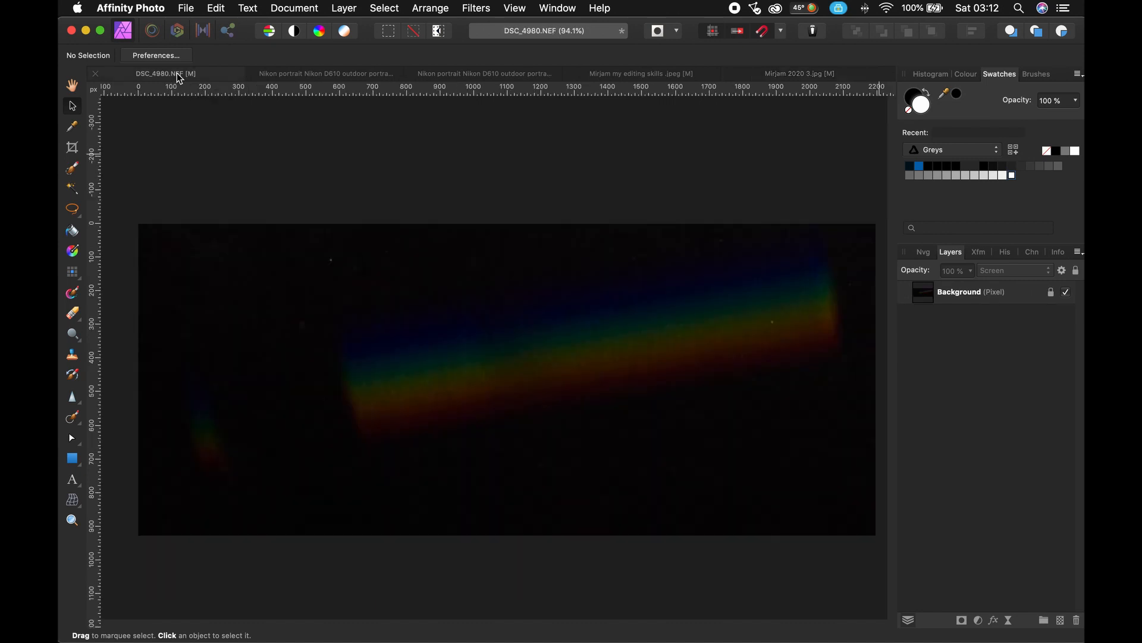
# Delete the rainbow overlay layer from each of the four portrait documents, leaving only the locked Background photo
pyautogui.click(325, 74)
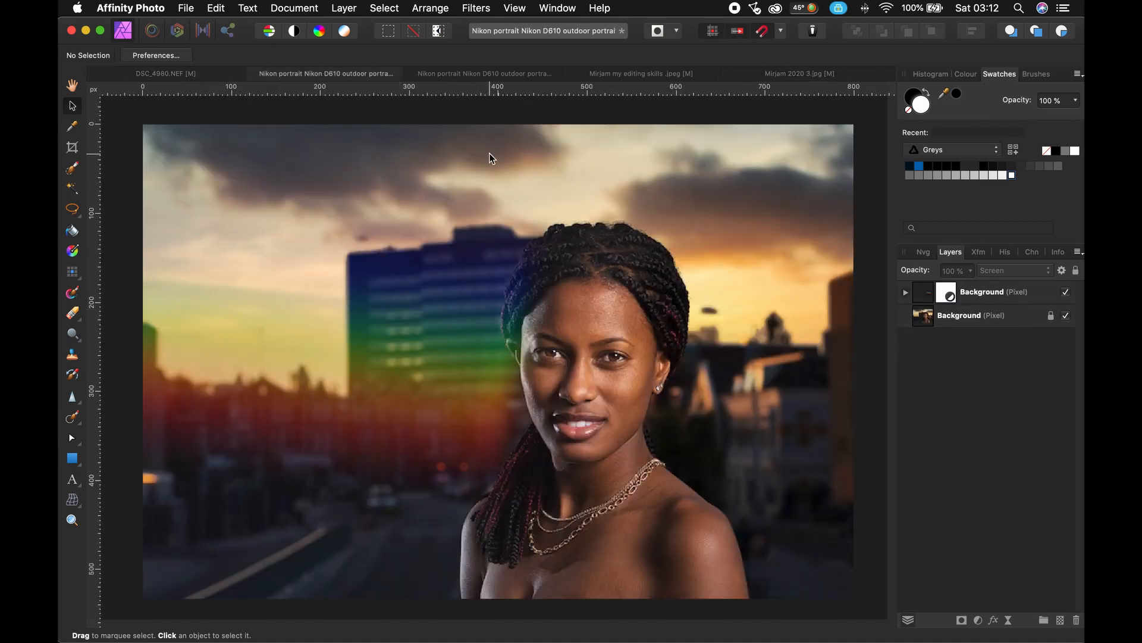
pyautogui.click(976, 295)
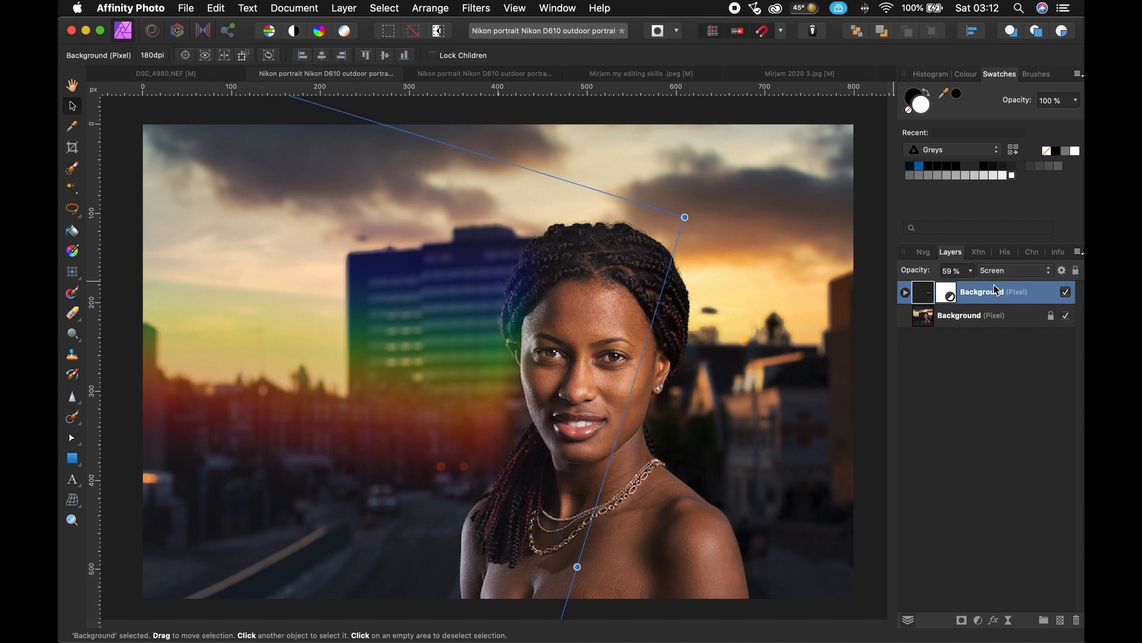
pyautogui.press('Delete')
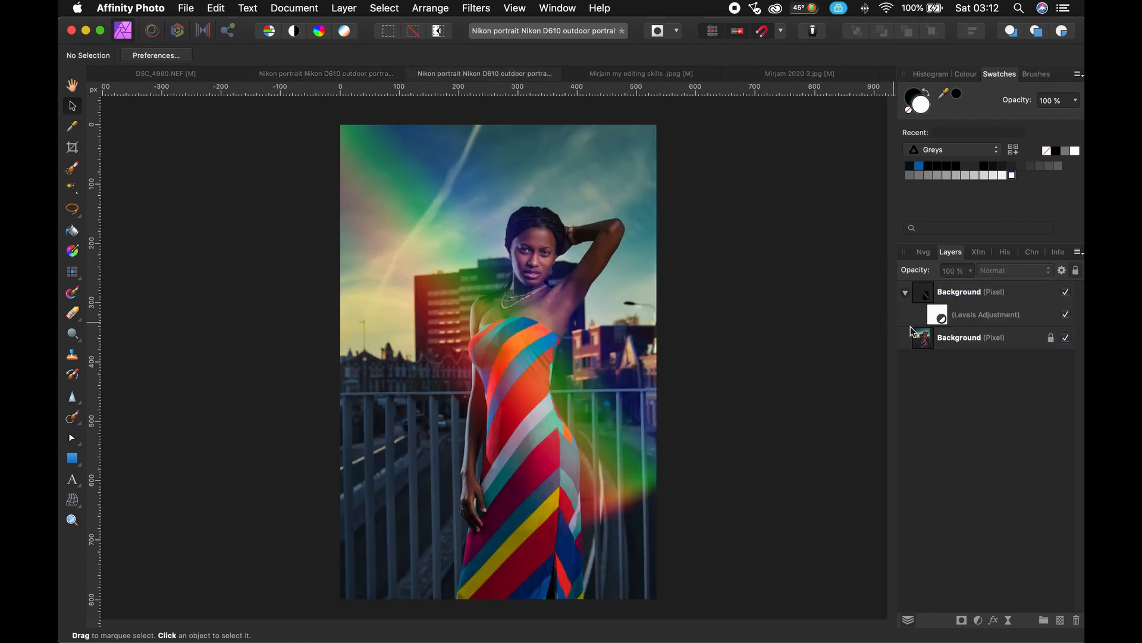
pyautogui.click(975, 294)
pyautogui.press('Delete')
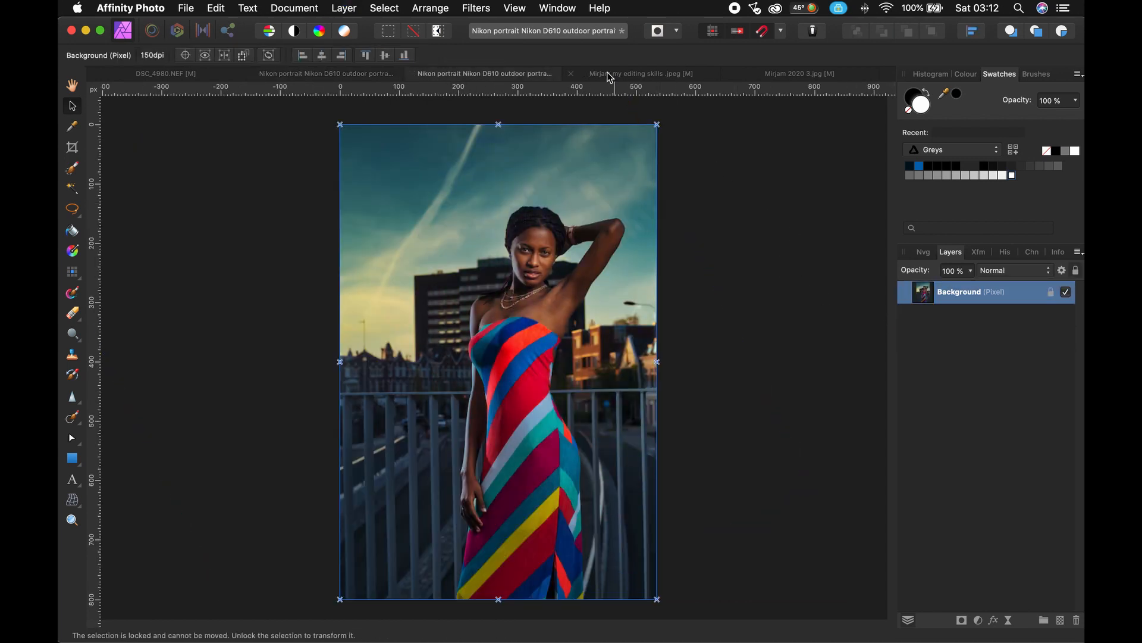
pyautogui.click(614, 74)
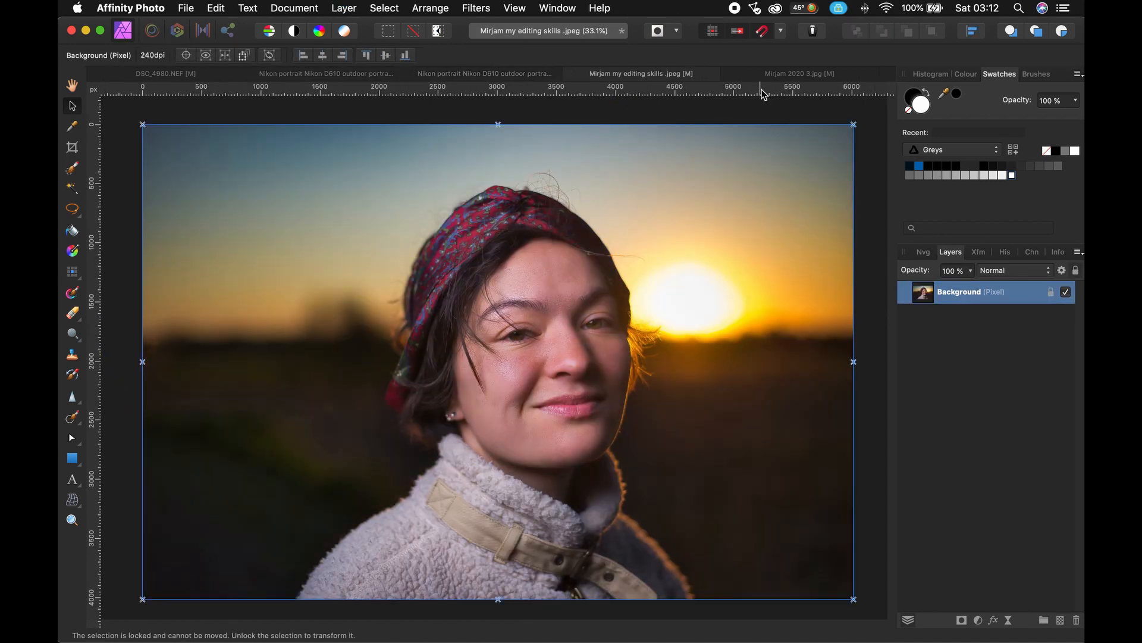
pyautogui.click(774, 75)
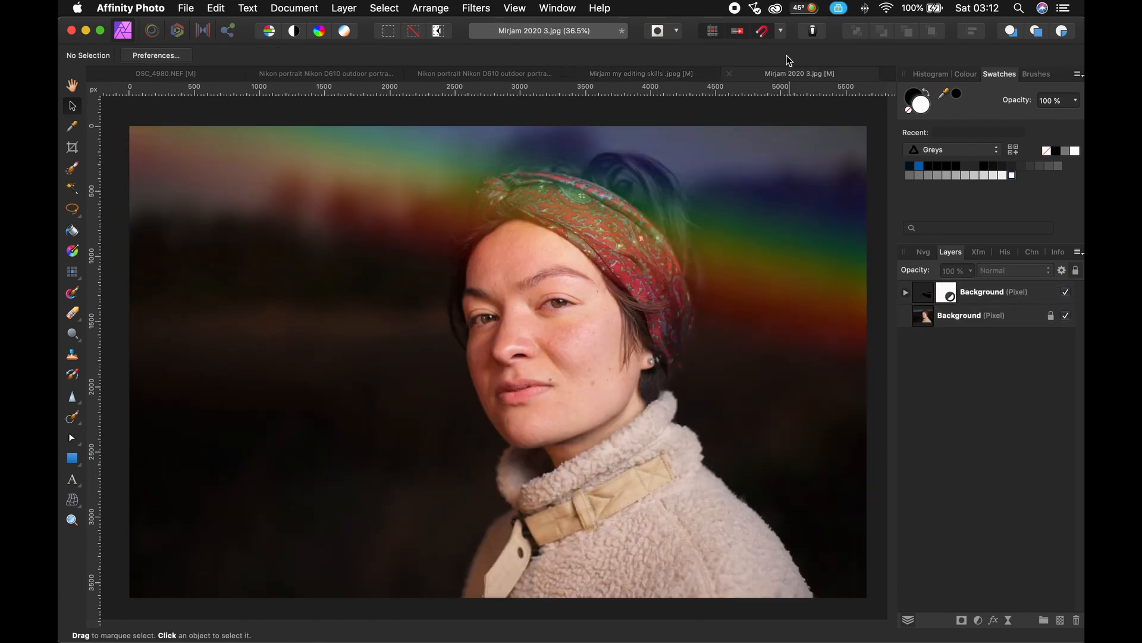
pyautogui.click(978, 294)
pyautogui.press('Delete')
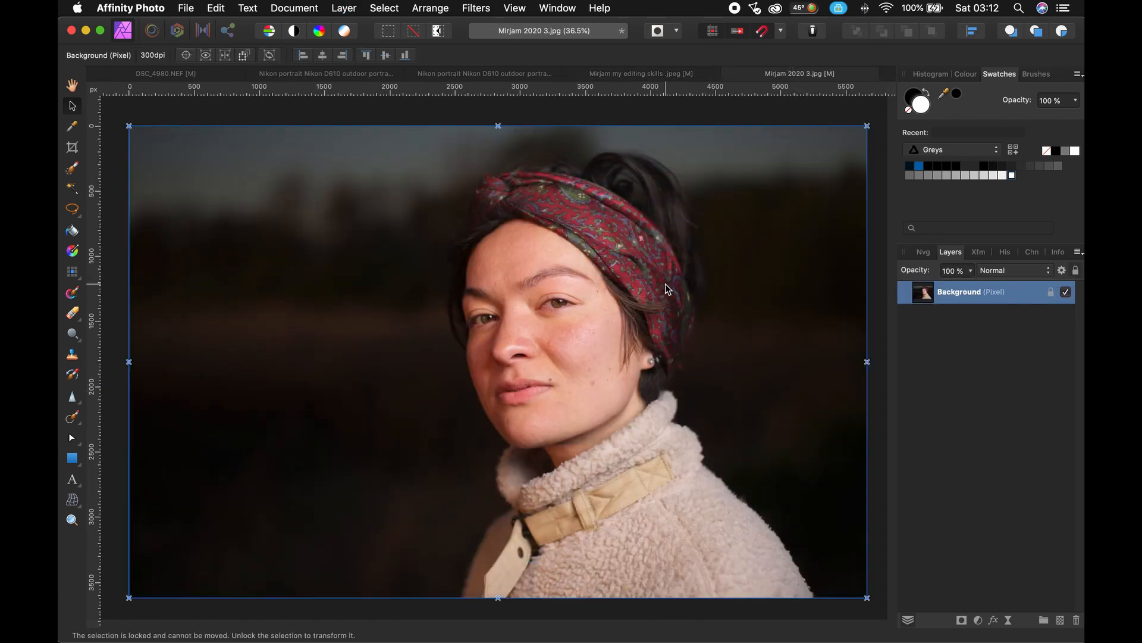
# Copy the Background layer of DSC_4980.NEF and paste it into the first Nikon D610 outdoor portrait document
pyautogui.click(171, 74)
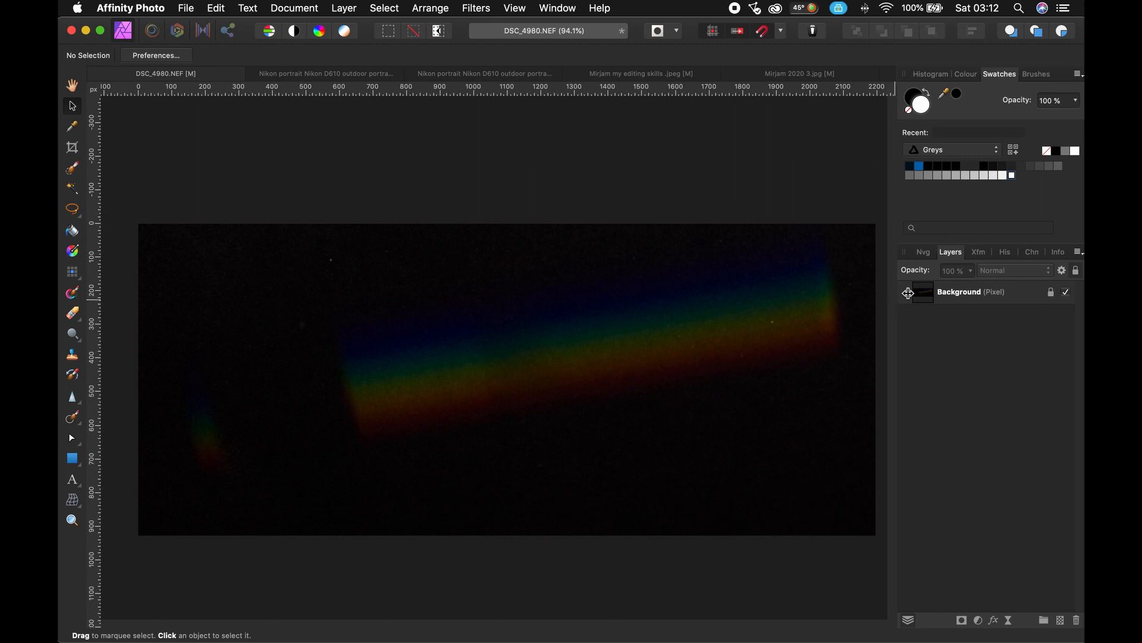
pyautogui.click(968, 295)
pyautogui.rightClick(970, 297)
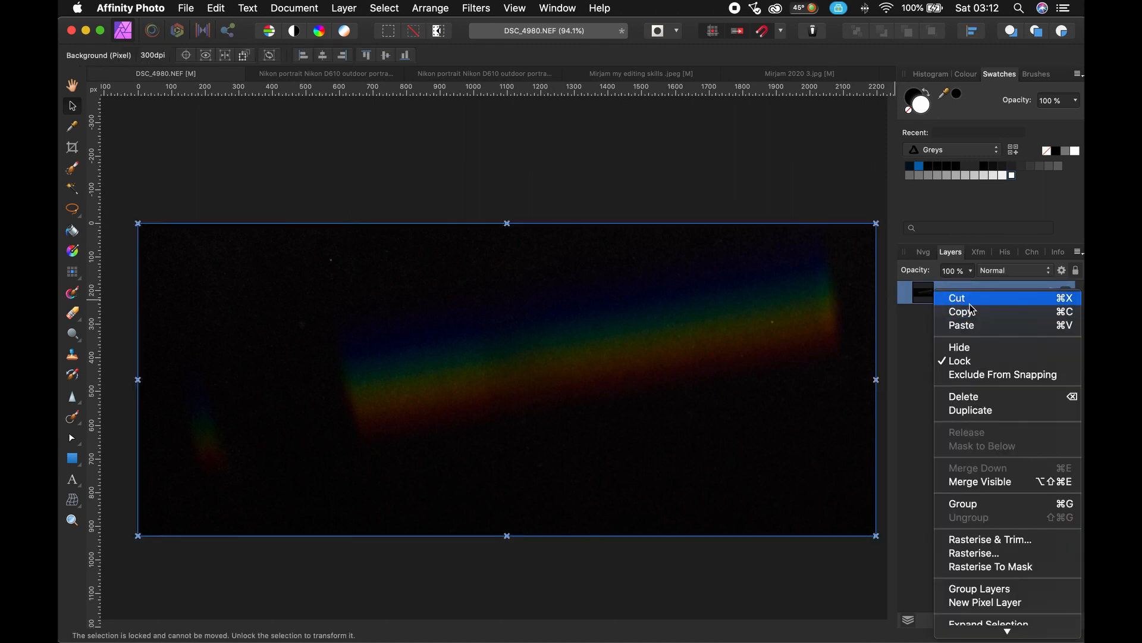
pyautogui.click(971, 311)
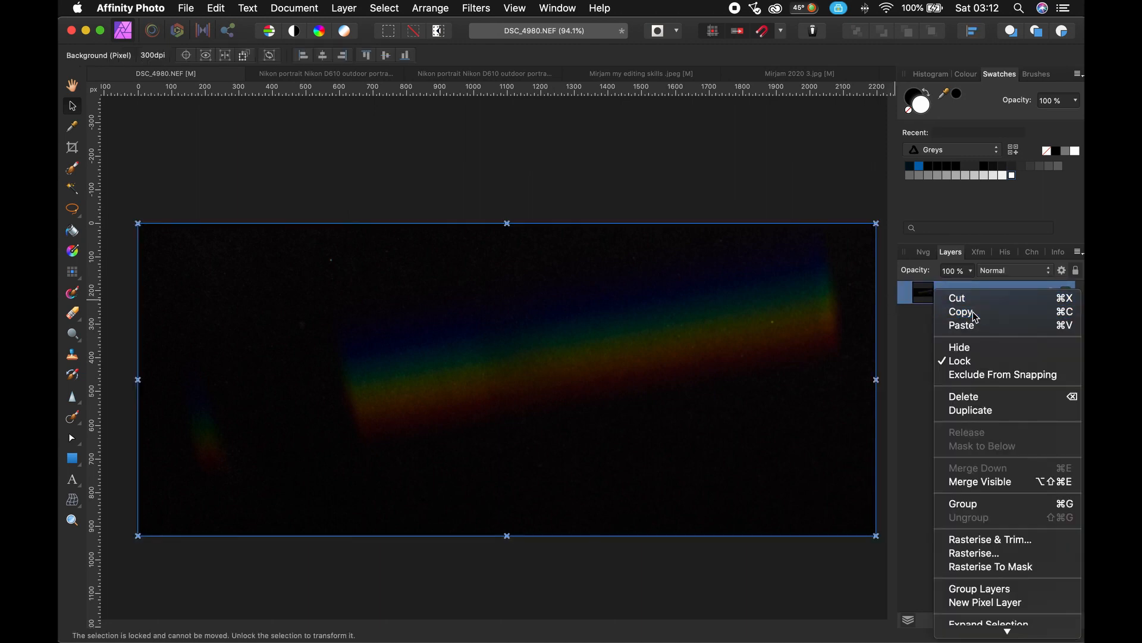
pyautogui.click(354, 75)
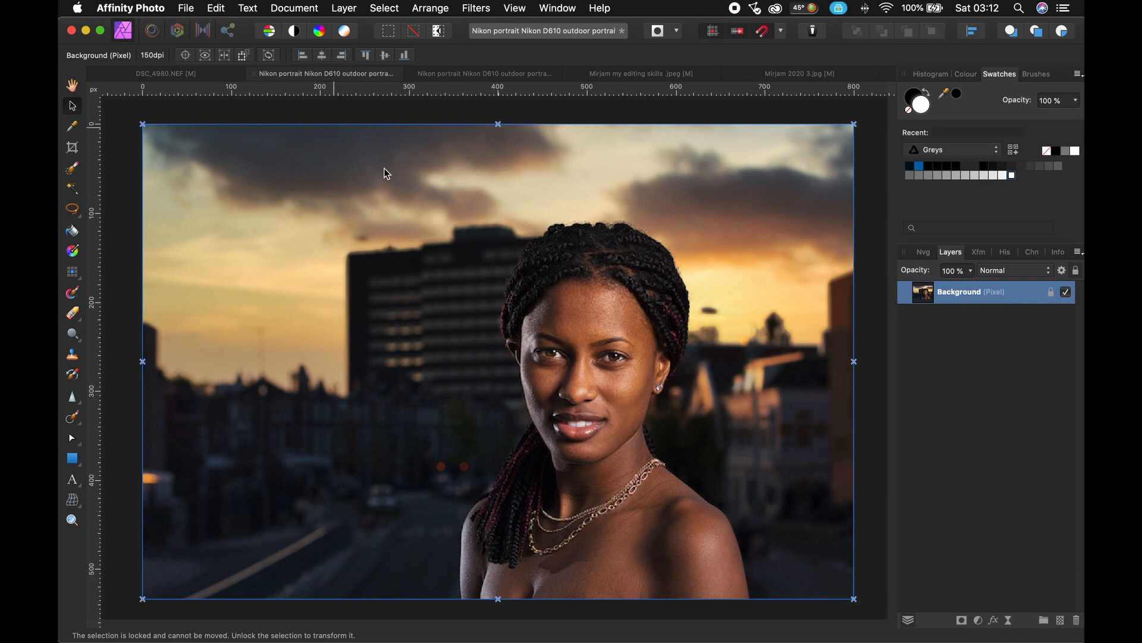
pyautogui.rightClick(399, 291)
pyautogui.click(432, 325)
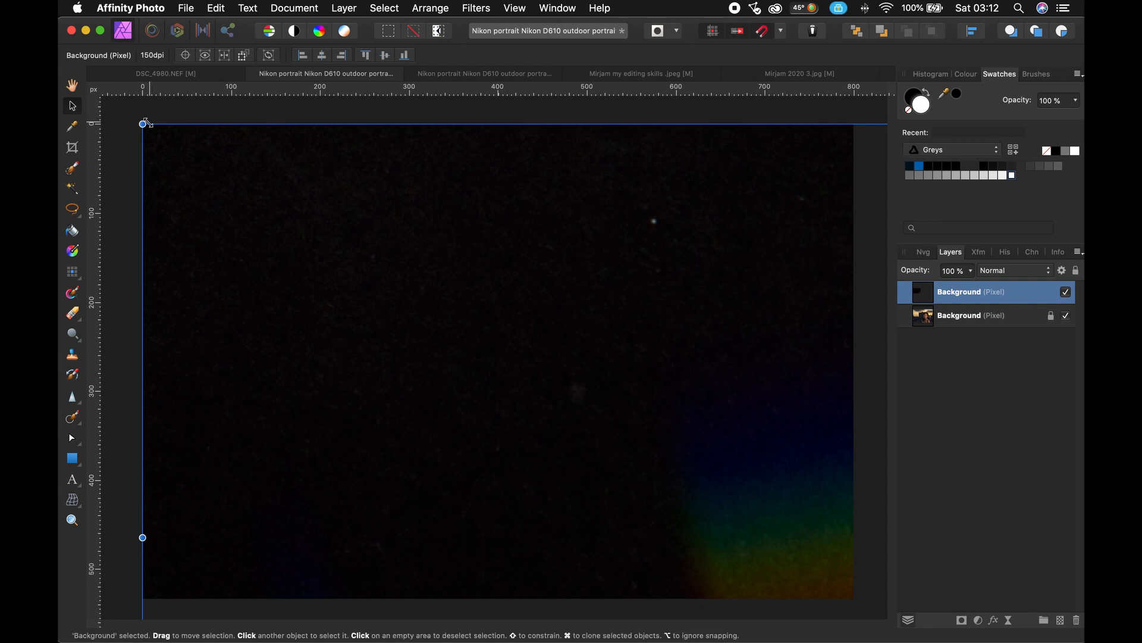
# Scale down the pasted rainbow layer and move it so the rainbow crosses the portrait, extending past the photo's left edge
pyautogui.moveTo(143, 126); pyautogui.dragTo(566, 318)
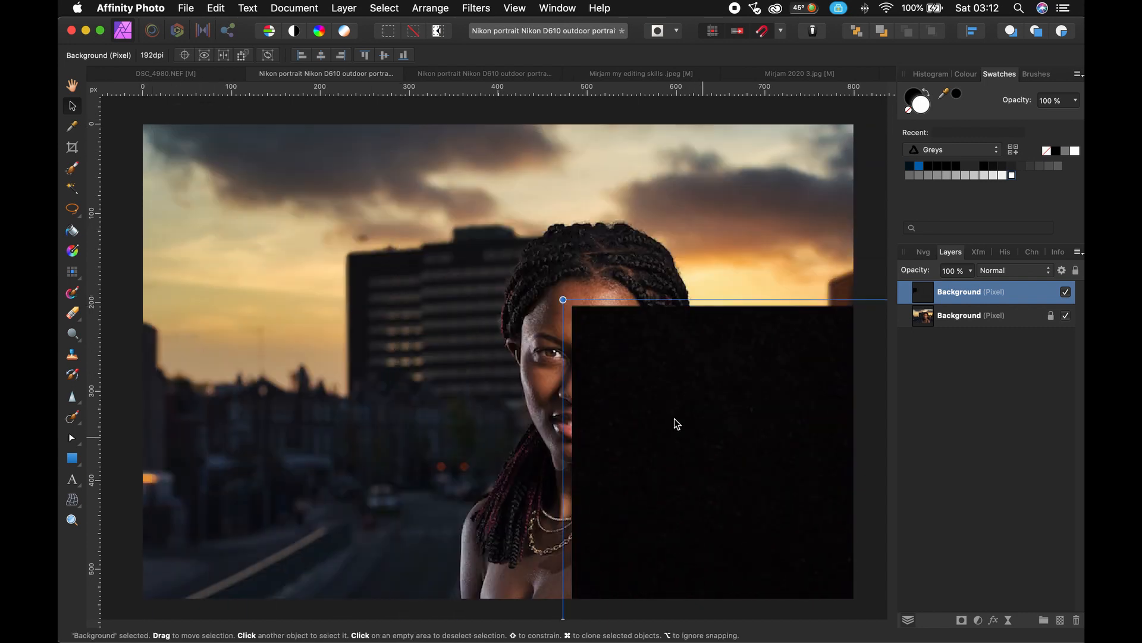
pyautogui.moveTo(674, 419); pyautogui.dragTo(357, 231)
pyautogui.press('super+minus')
pyautogui.press('super+minus')
pyautogui.press('super+minus')
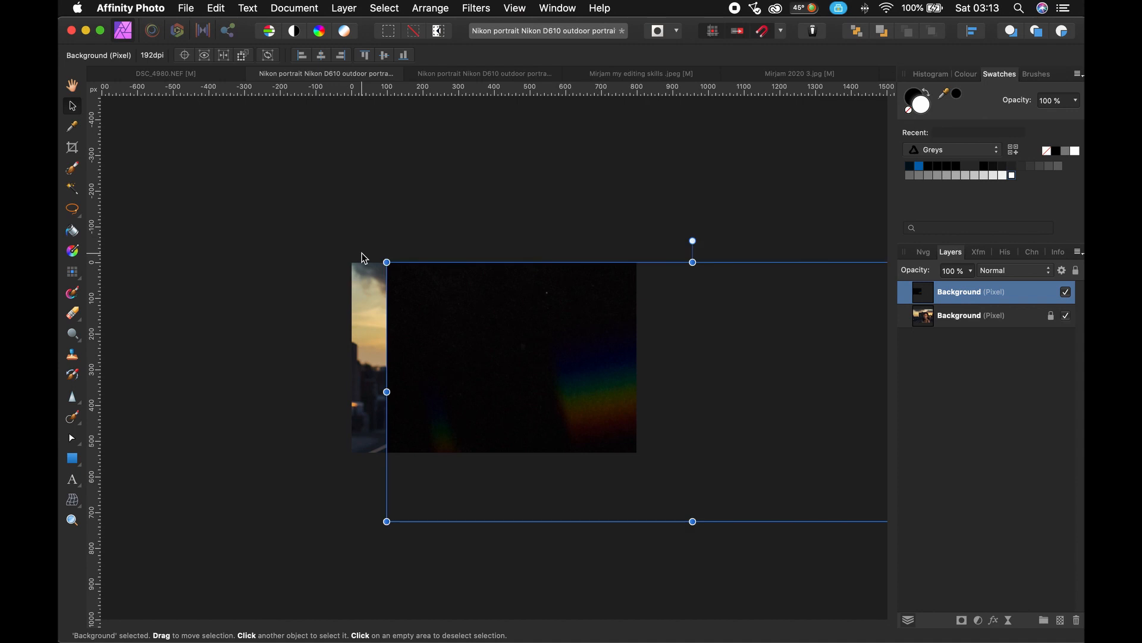
pyautogui.moveTo(518, 336); pyautogui.dragTo(393, 301)
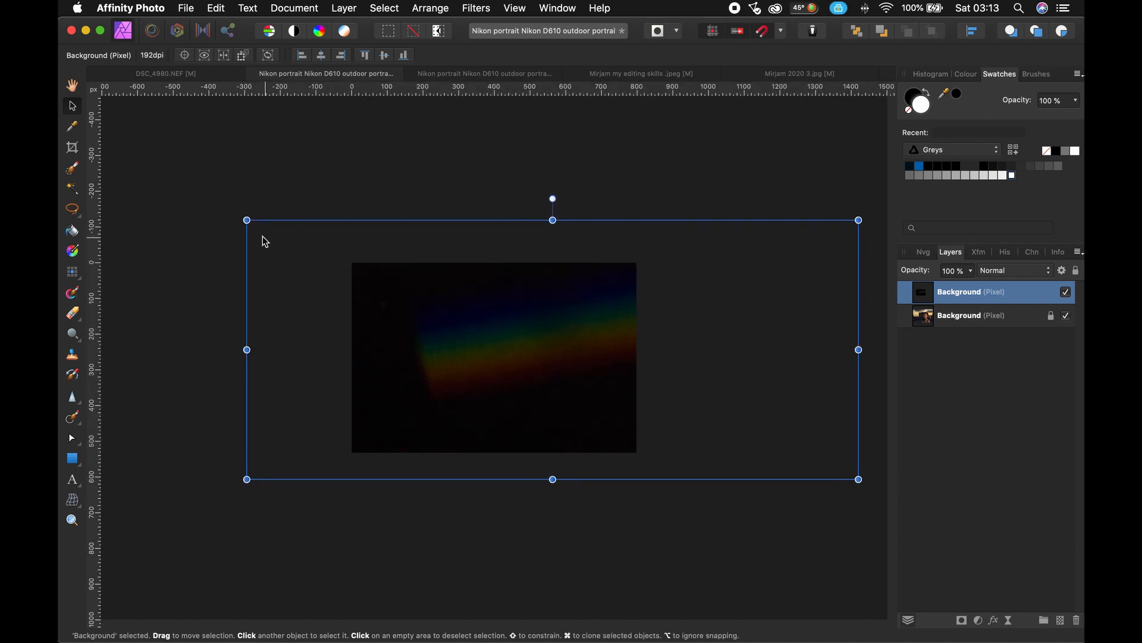
pyautogui.moveTo(247, 220); pyautogui.dragTo(496, 336)
pyautogui.moveTo(584, 395); pyautogui.dragTo(360, 342)
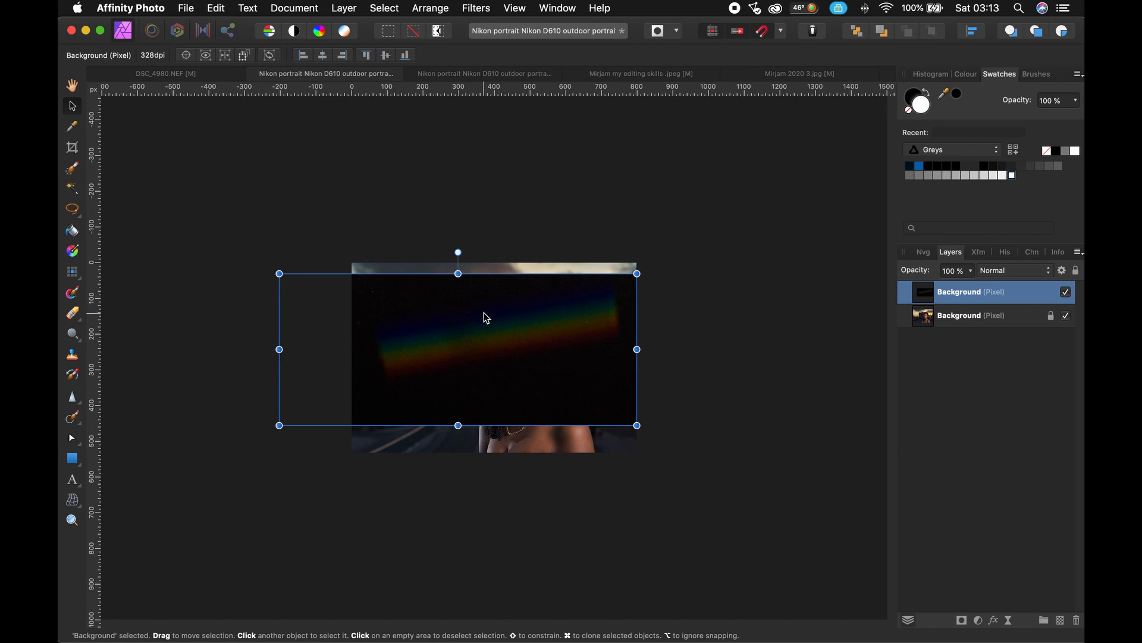
pyautogui.moveTo(279, 274); pyautogui.dragTo(291, 279)
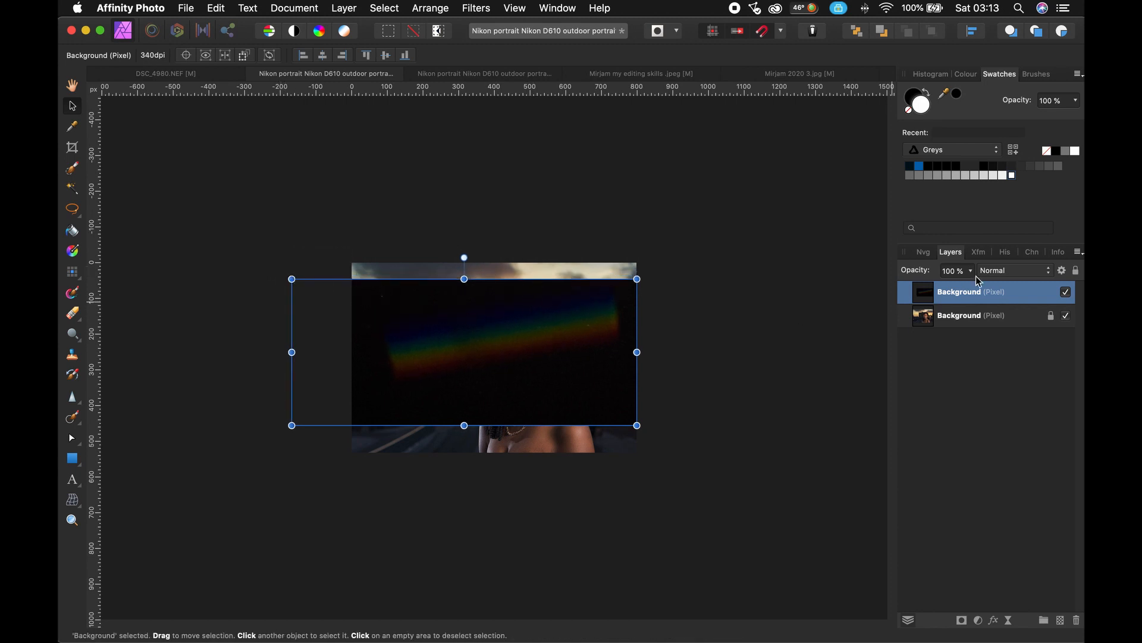
# Set the rainbow layer's blend mode to Screen, check the blend on the whole portrait and reselect that layer
pyautogui.click(997, 271)
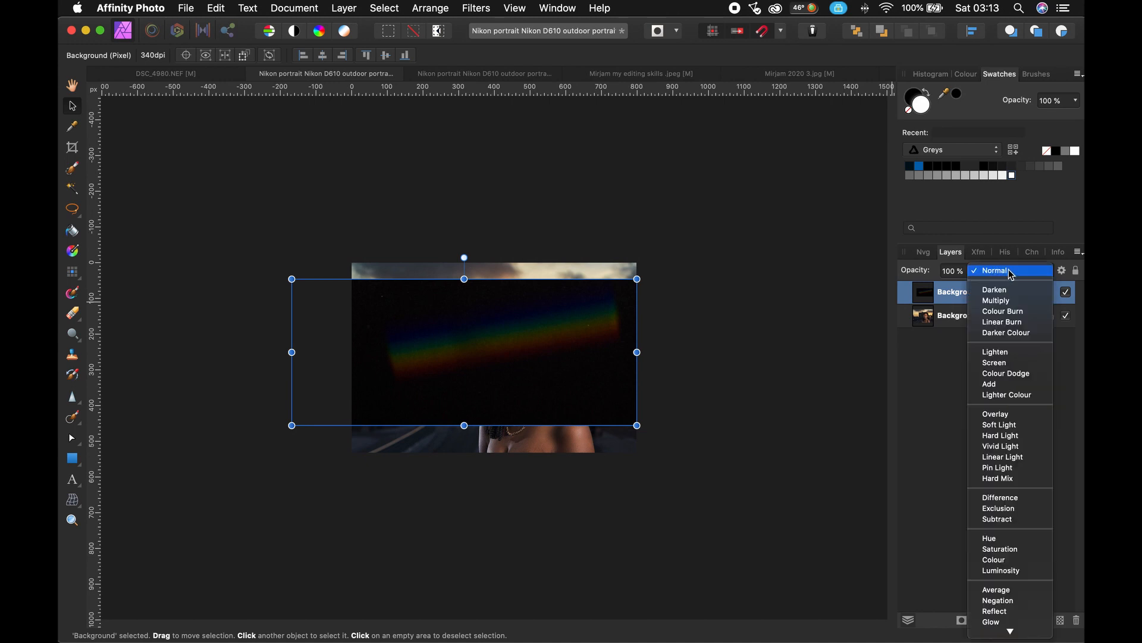
pyautogui.click(997, 363)
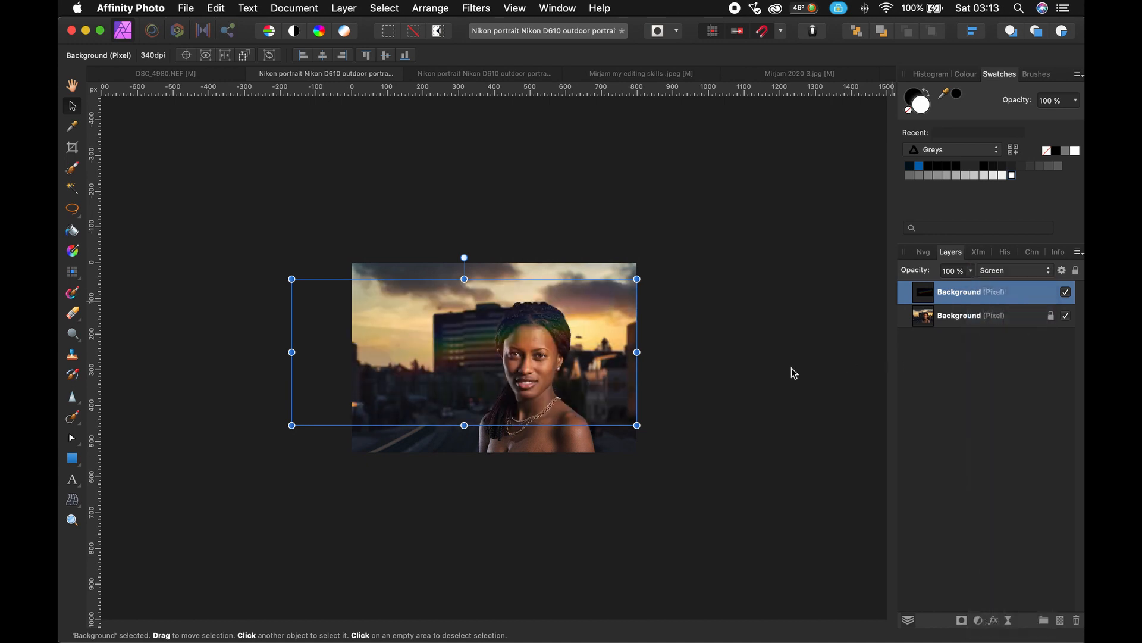
pyautogui.click(726, 332)
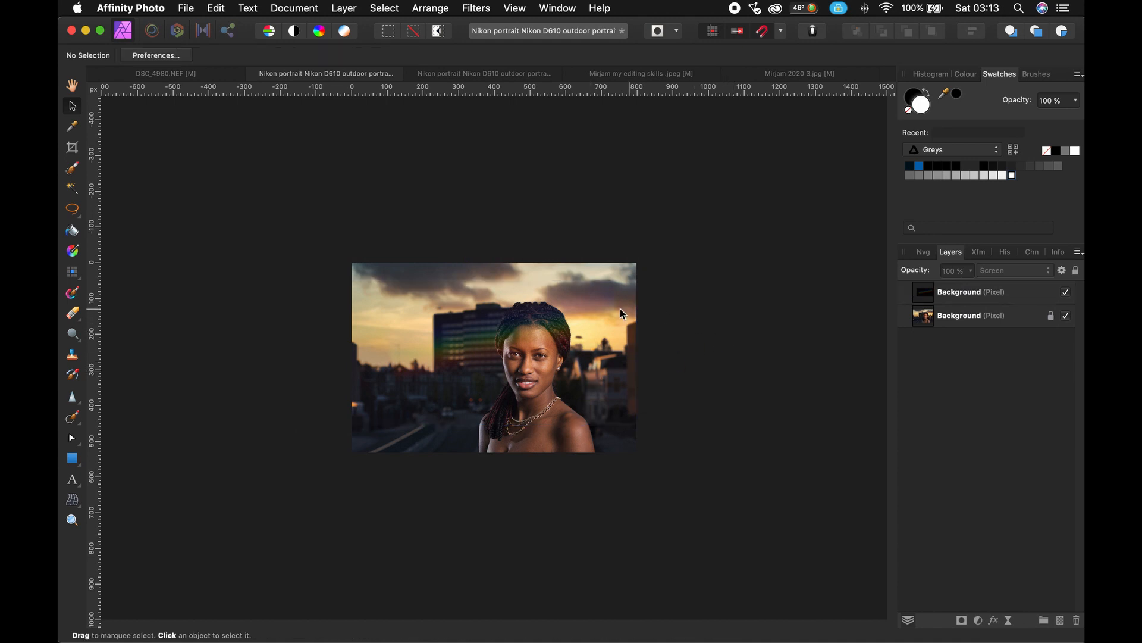
pyautogui.scroll(5, 520, 311)
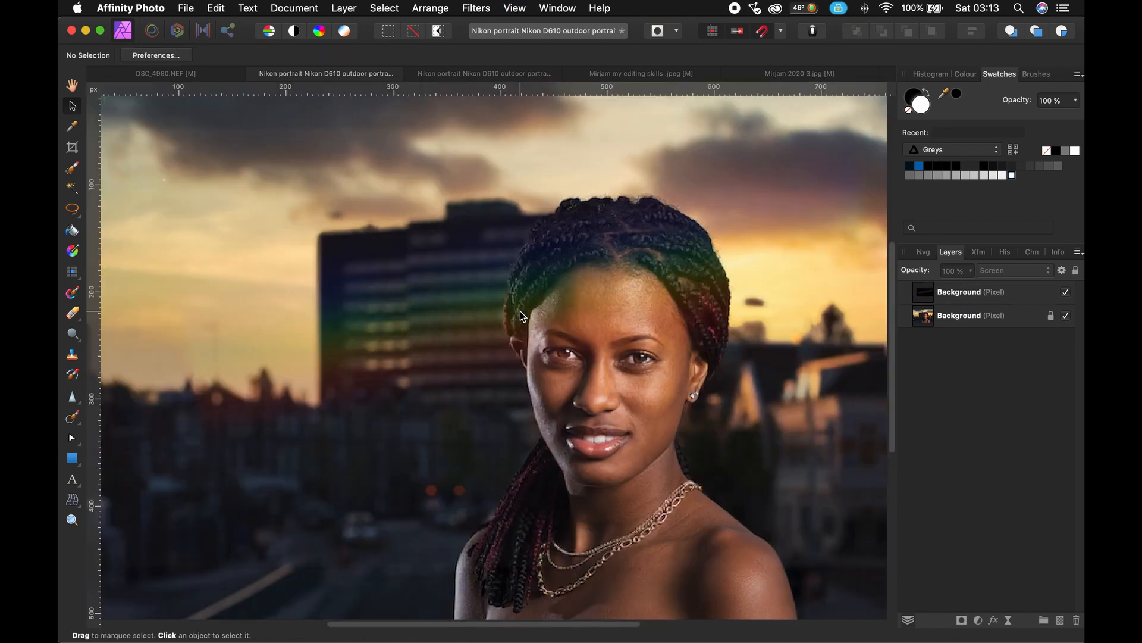
pyautogui.press('super+0')
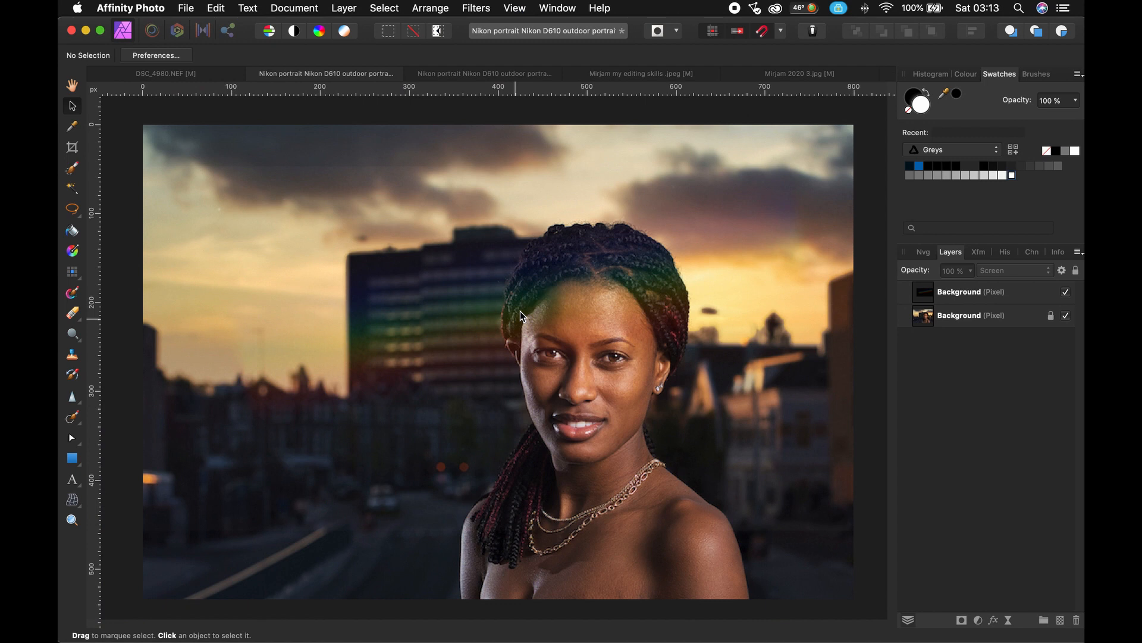
pyautogui.click(955, 294)
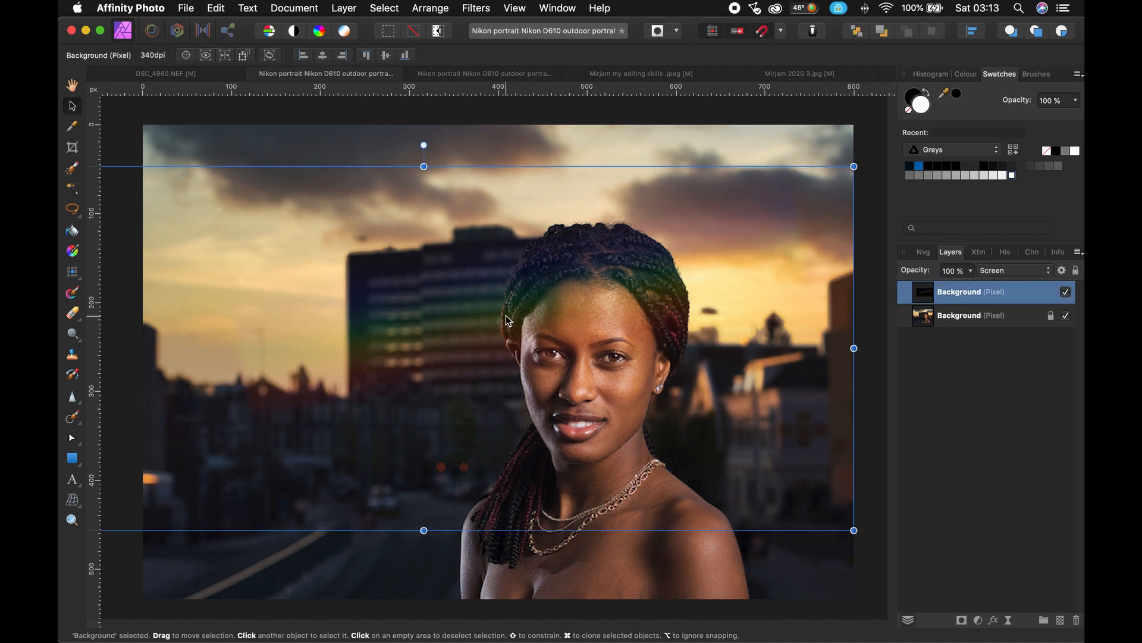
# Move the rainbow layer up so the rainbow crosses the model's hair and the sky on both sides of her head
pyautogui.moveTo(510, 322); pyautogui.dragTo(487, 287)
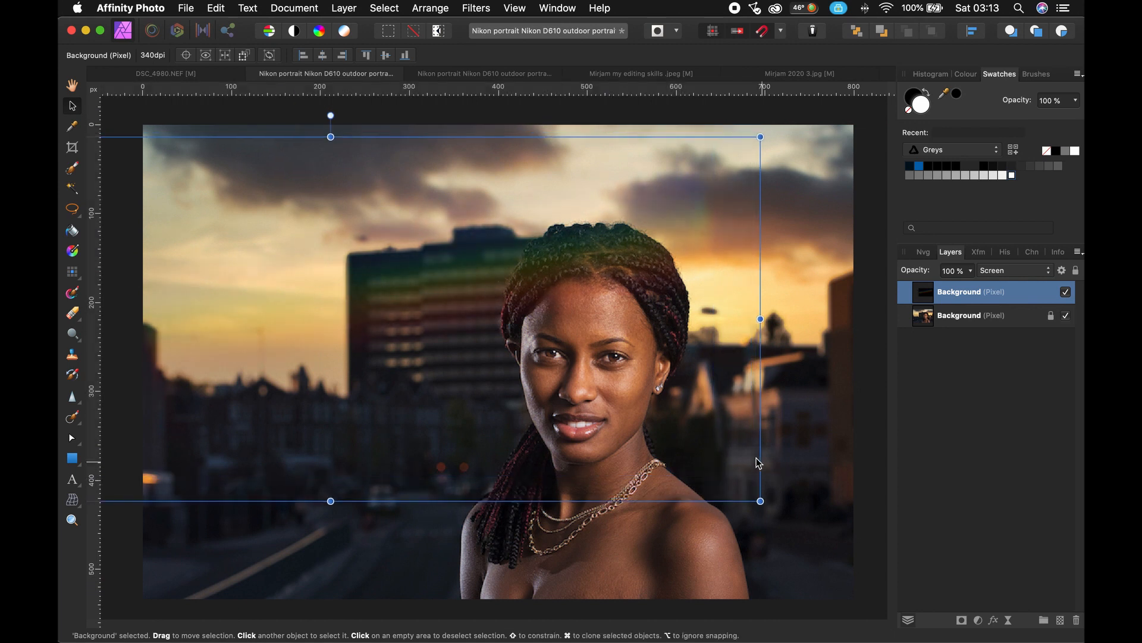
pyautogui.moveTo(647, 259); pyautogui.dragTo(733, 231)
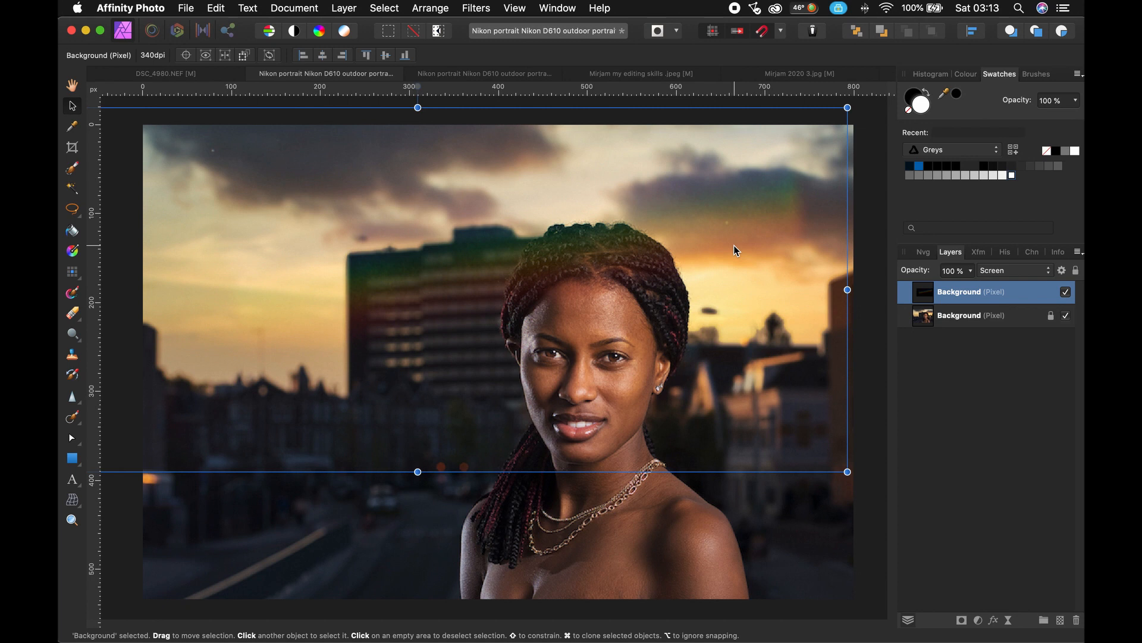
# Add a Levels adjustment and nest it inside the rainbow layer so it affects only the rainbow
pyautogui.click(979, 620)
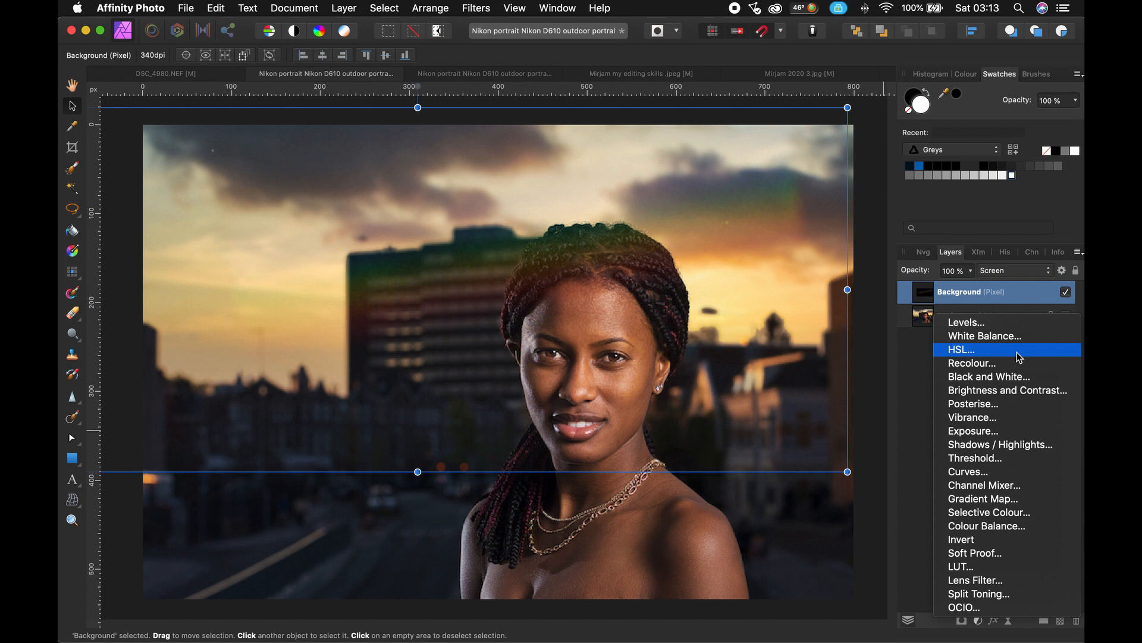
pyautogui.click(1004, 324)
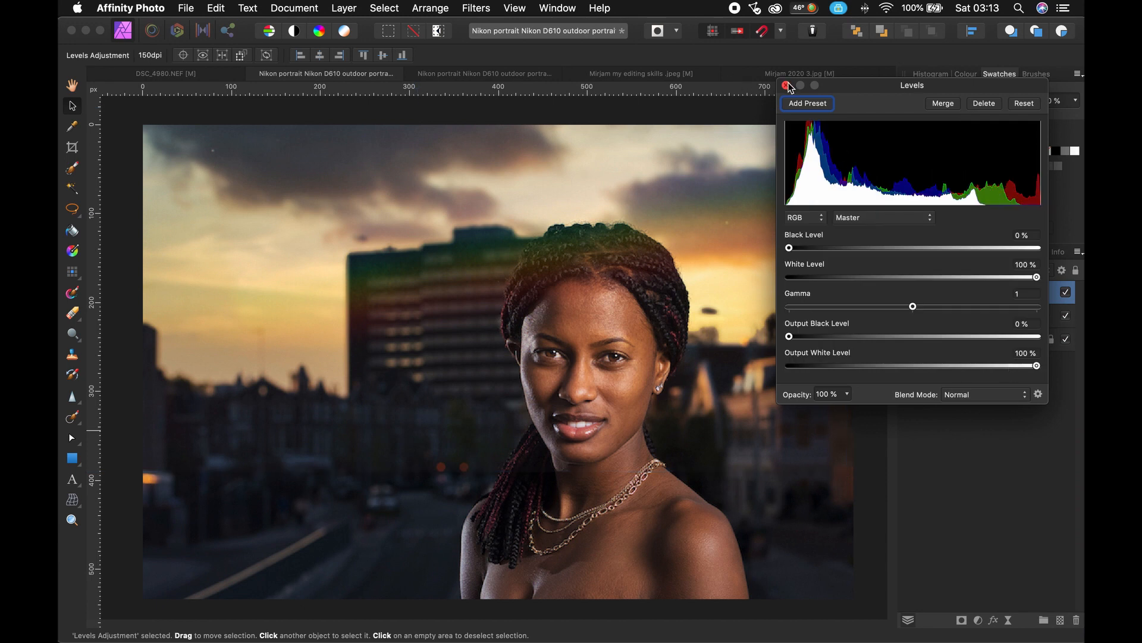
pyautogui.click(787, 86)
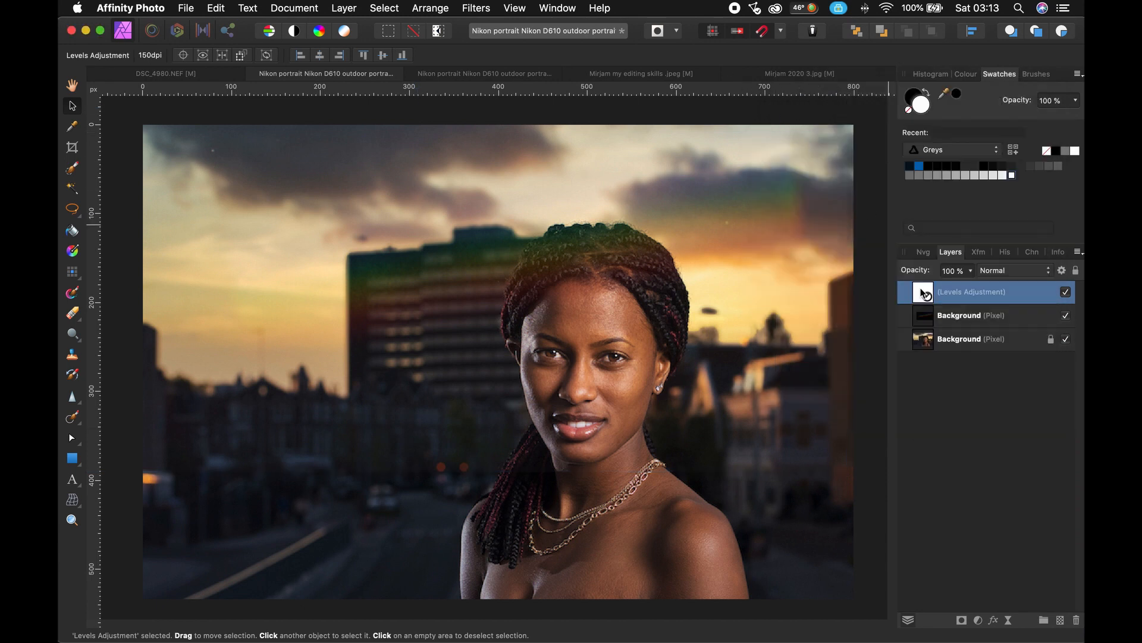
pyautogui.moveTo(940, 295); pyautogui.dragTo(939, 319)
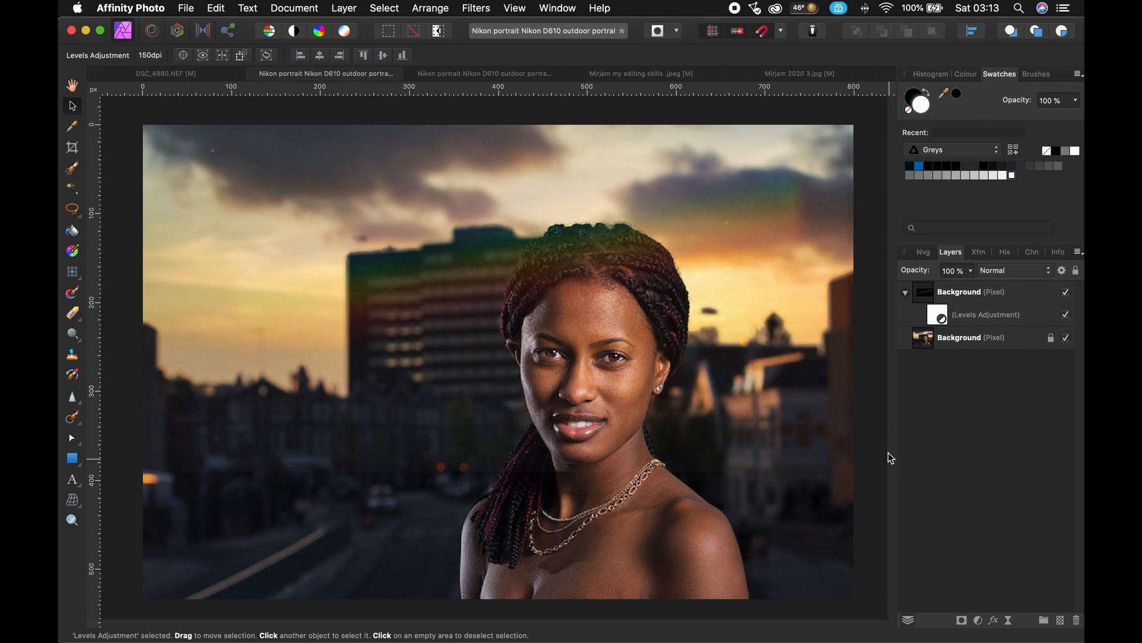
# Set the nested Levels adjustment's Black Level to 4% and White Level to 27% to brighten the rainbow
pyautogui.doubleClick(939, 315)
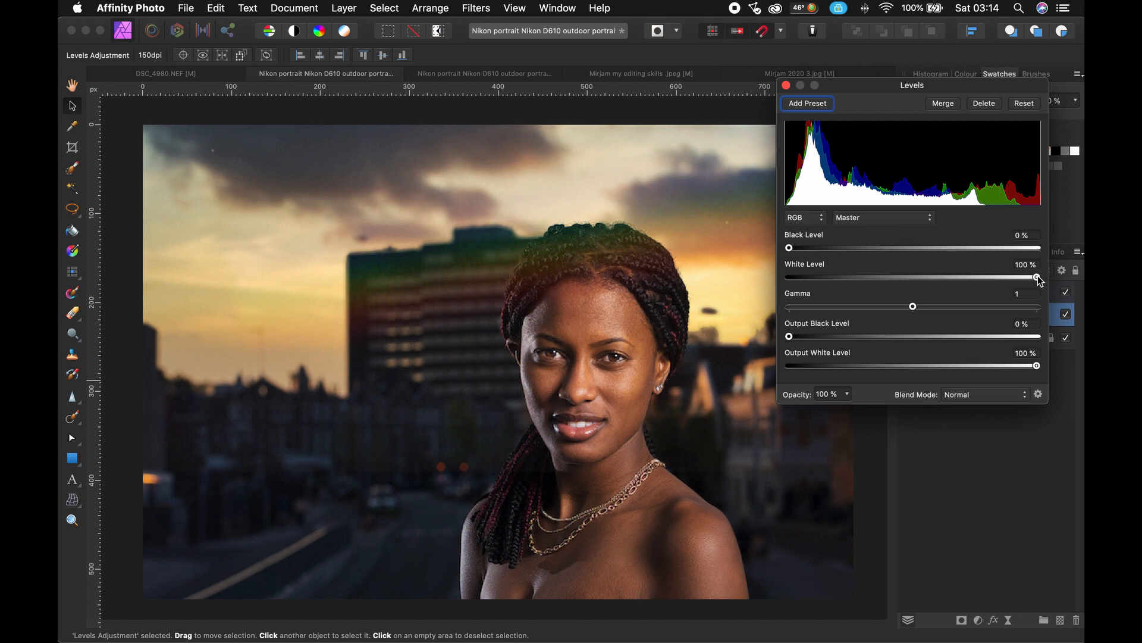
pyautogui.moveTo(1037, 278); pyautogui.dragTo(886, 278)
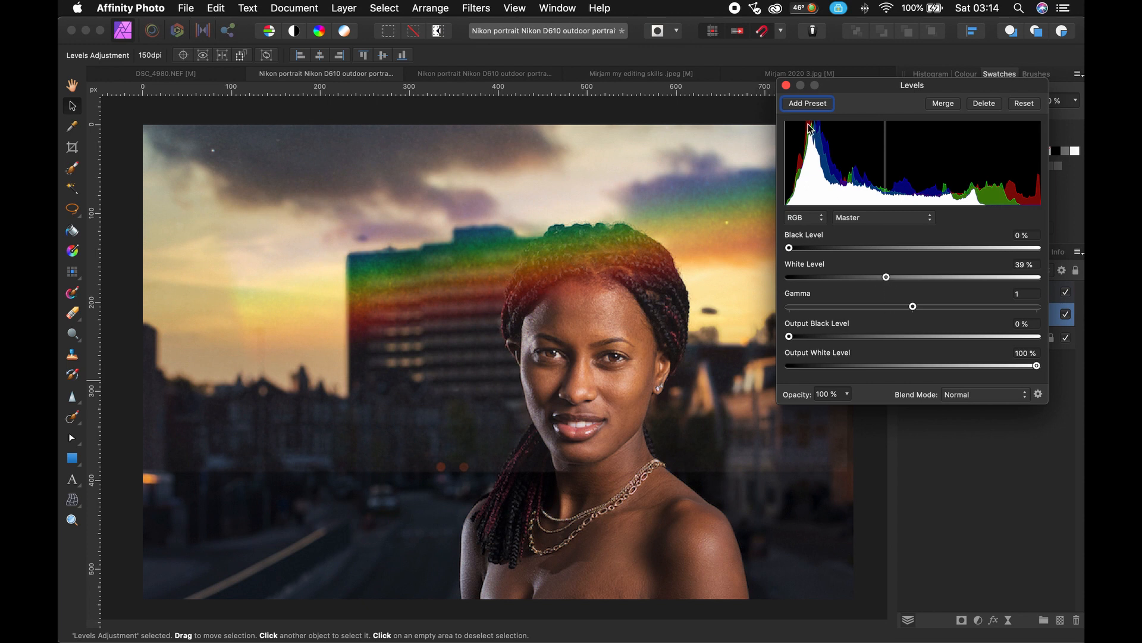
pyautogui.moveTo(789, 248); pyautogui.dragTo(799, 248)
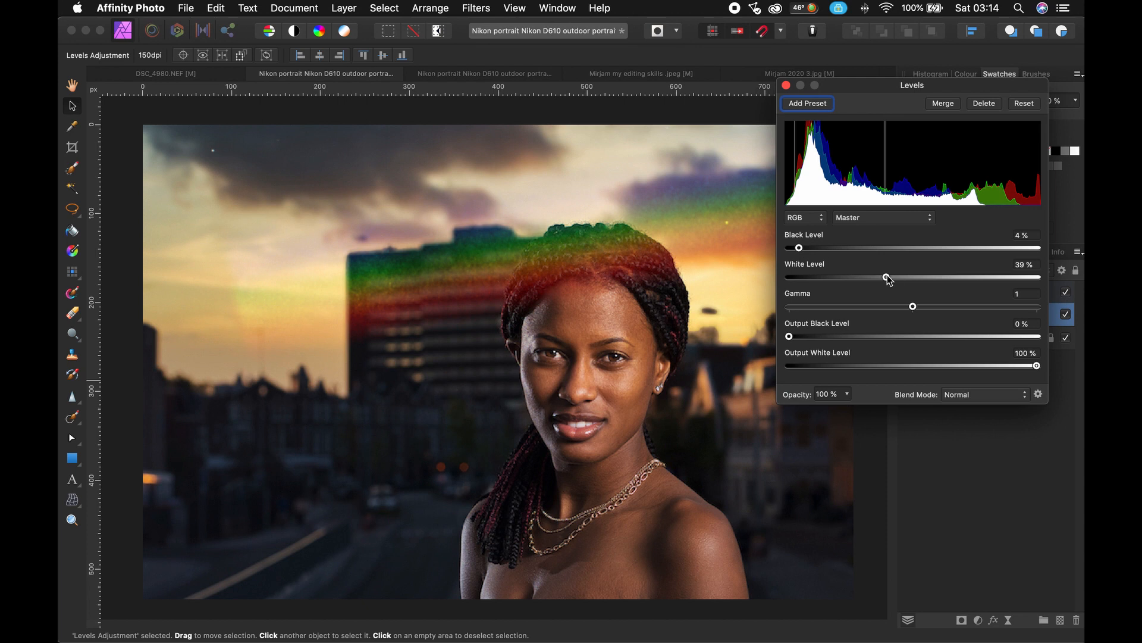
pyautogui.moveTo(886, 278); pyautogui.dragTo(856, 278)
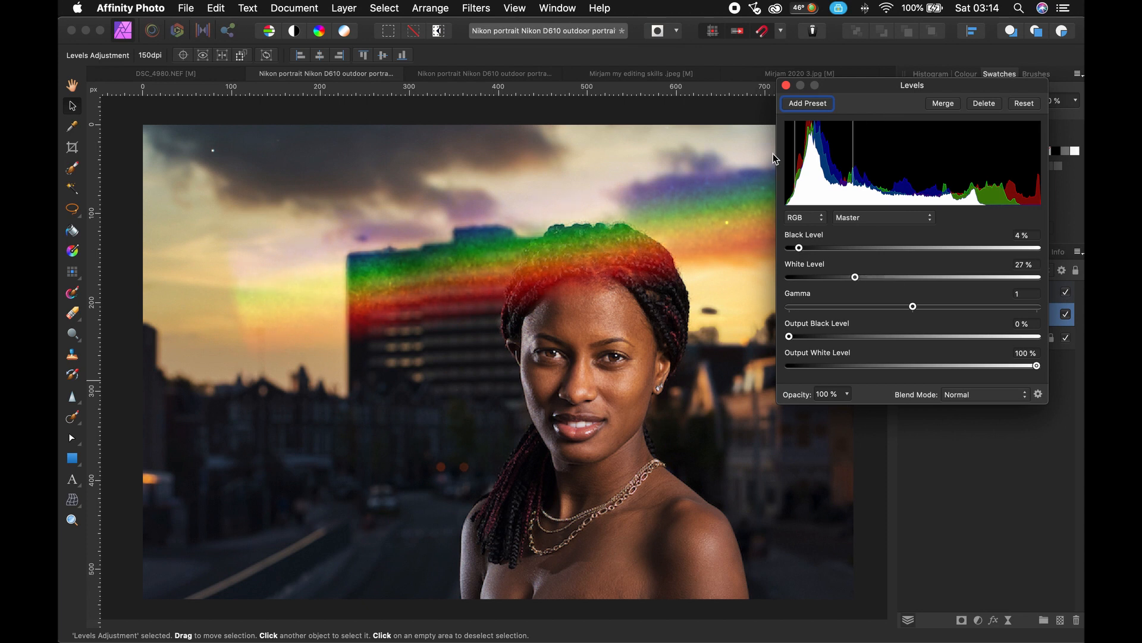
pyautogui.click(786, 85)
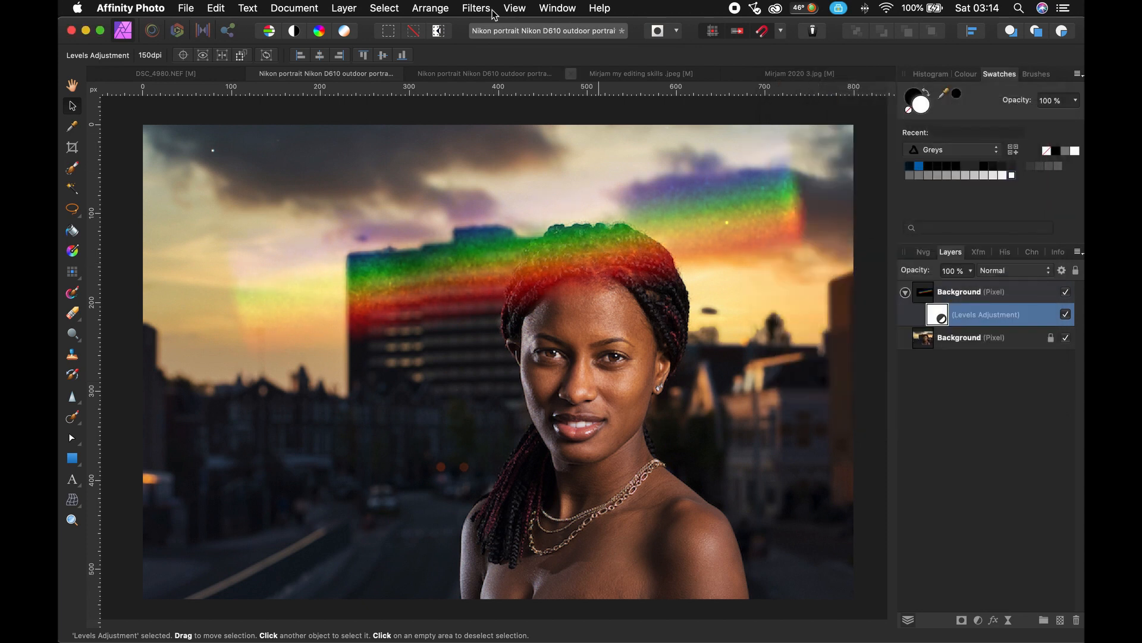
# Apply a Gaussian Blur to the rainbow layer to smooth its grain
pyautogui.click(952, 299)
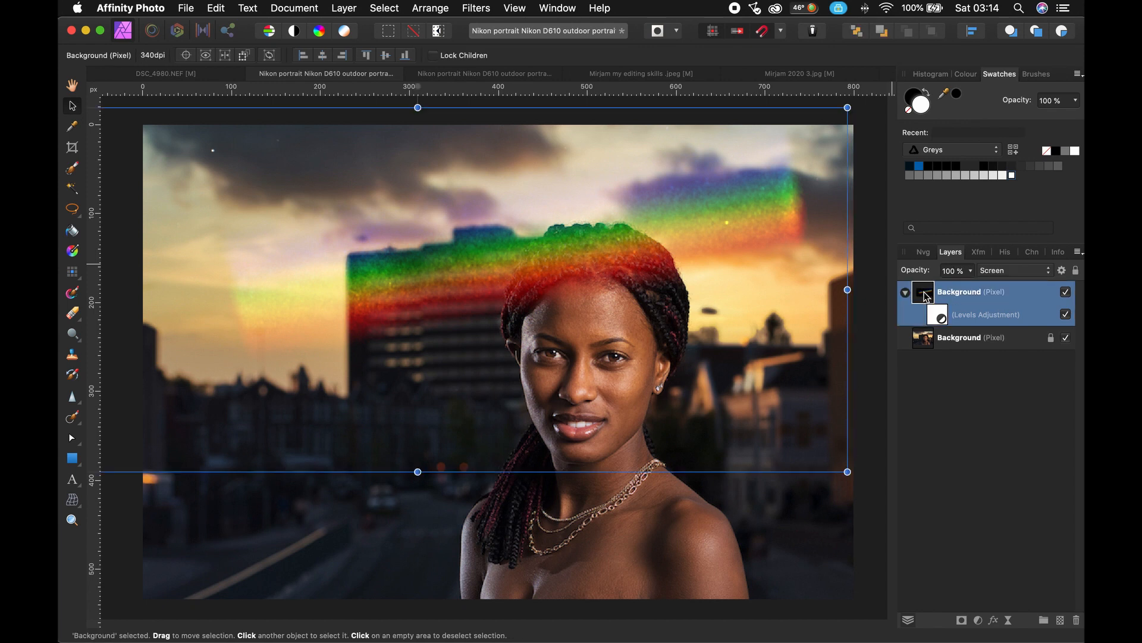
pyautogui.click(476, 9)
pyautogui.moveTo(524, 47)
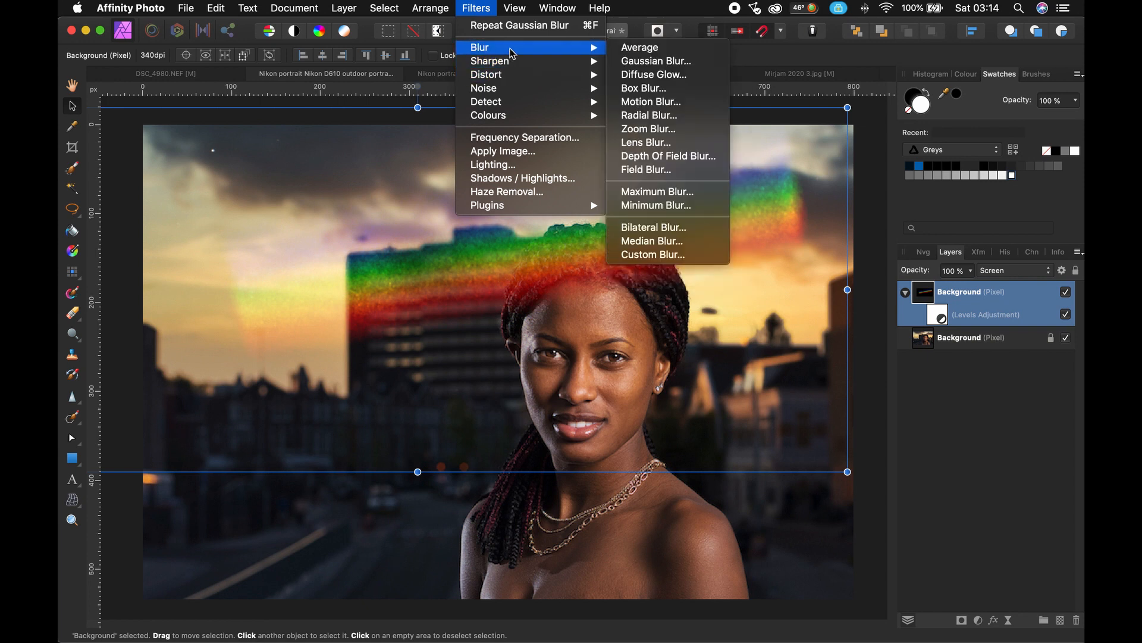
pyautogui.click(662, 62)
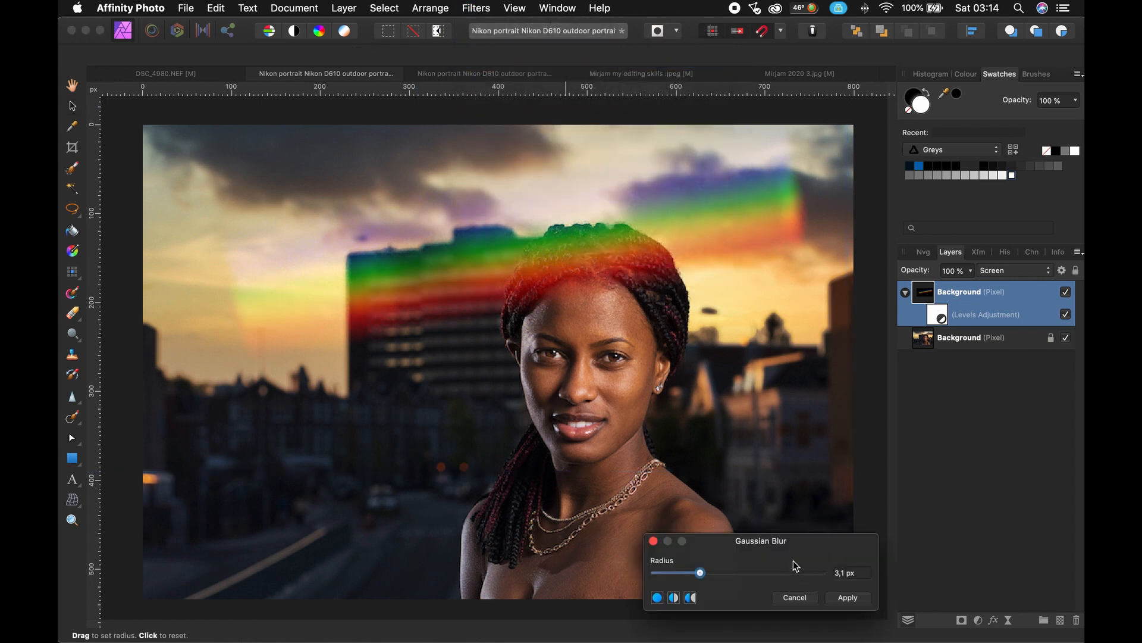
pyautogui.moveTo(769, 543); pyautogui.dragTo(720, 332)
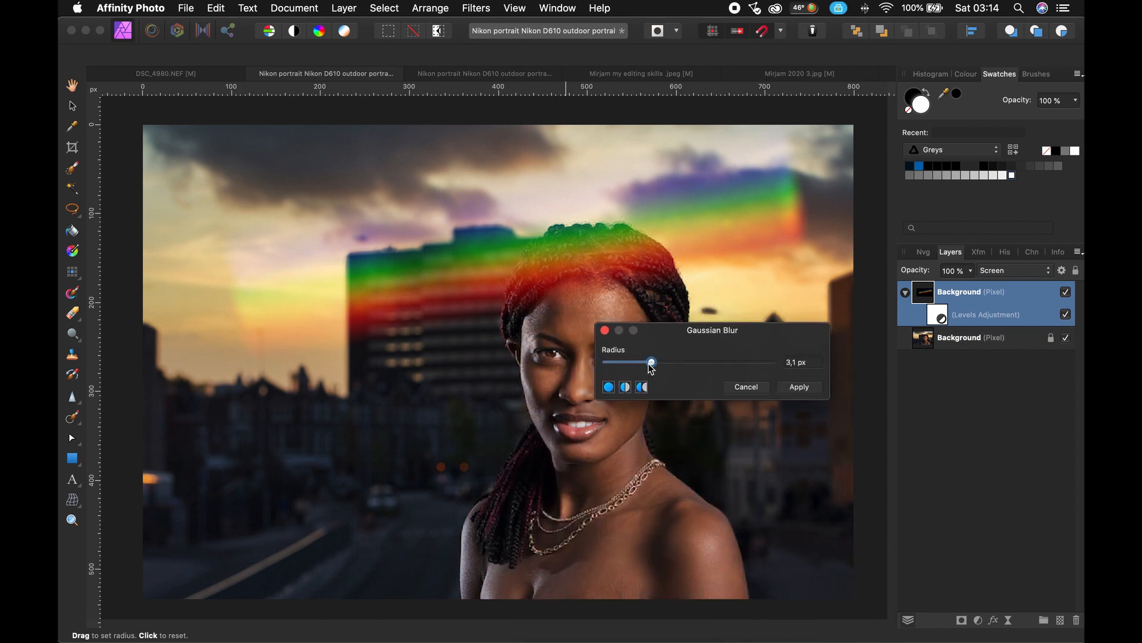
pyautogui.moveTo(651, 364)
pyautogui.mouseDown()
pyautogui.moveTo(712, 364)
pyautogui.moveTo(658, 369)
pyautogui.mouseUp()
pyautogui.click(797, 387)
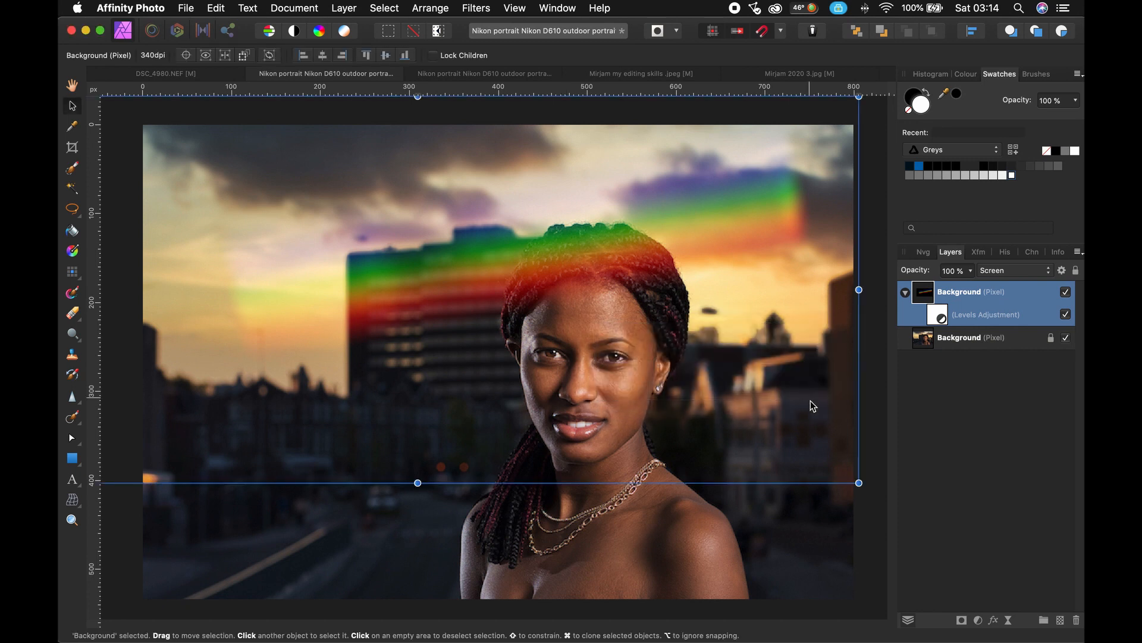
# Move the rainbow layer to the lower left of the portrait, ending beside the model's hair, and rotate it slightly clockwise
pyautogui.moveTo(691, 236); pyautogui.dragTo(413, 423)
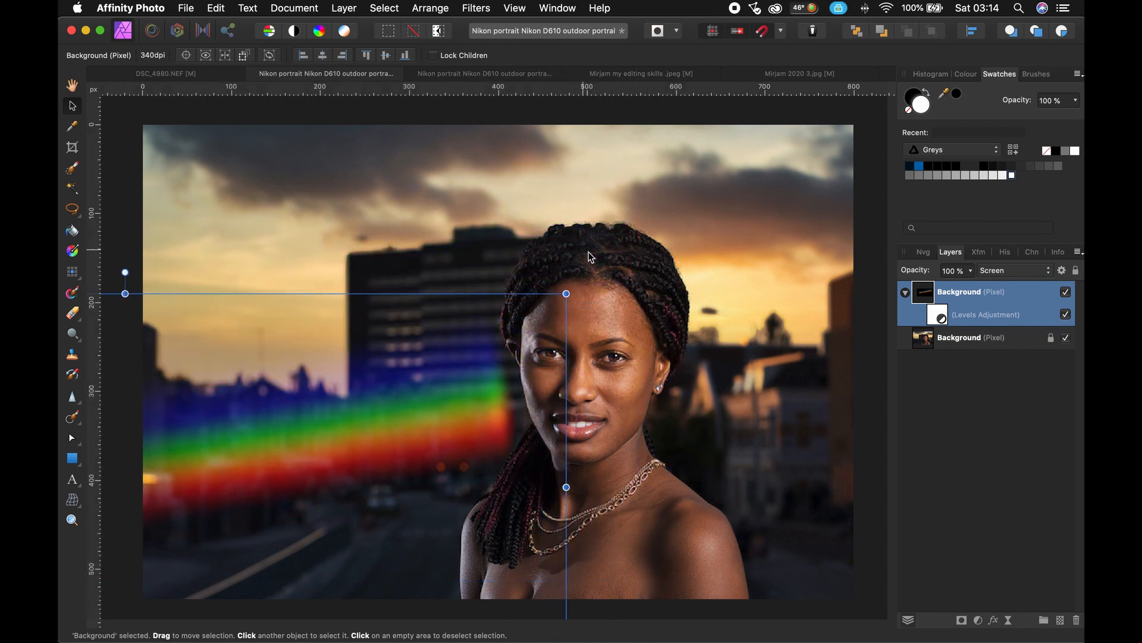
pyautogui.click(583, 295)
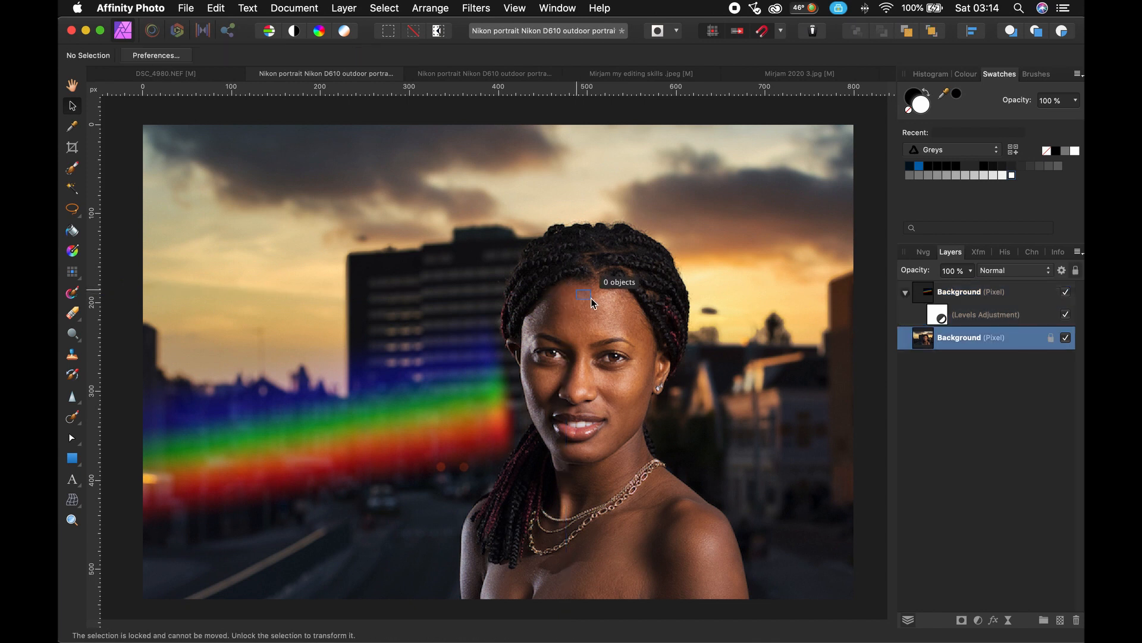
pyautogui.click(487, 399)
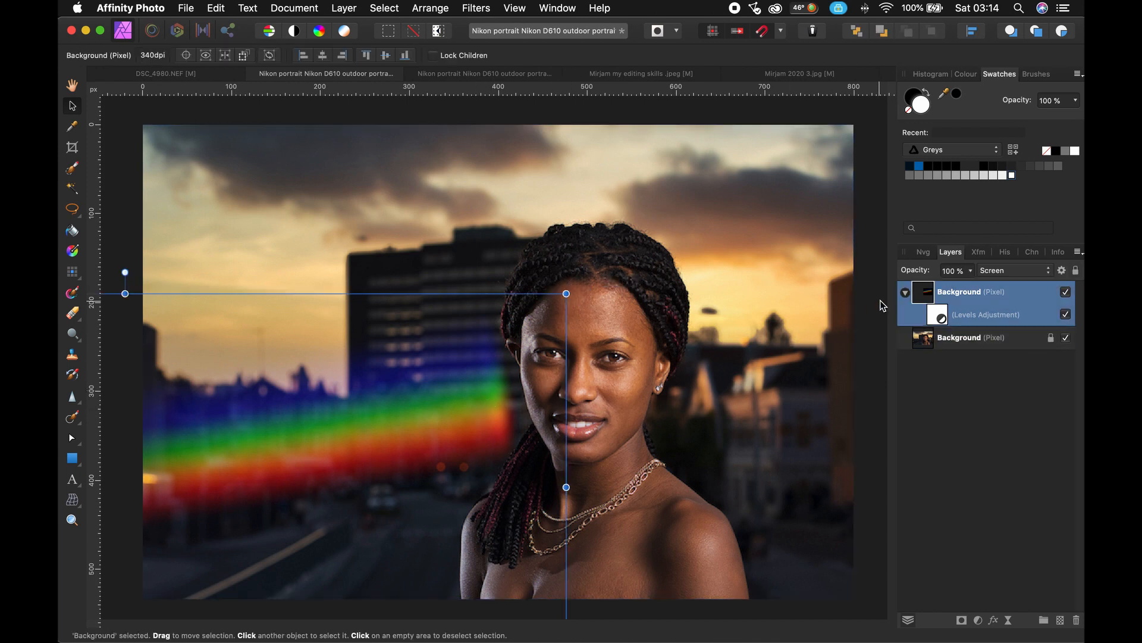
pyautogui.click(906, 293)
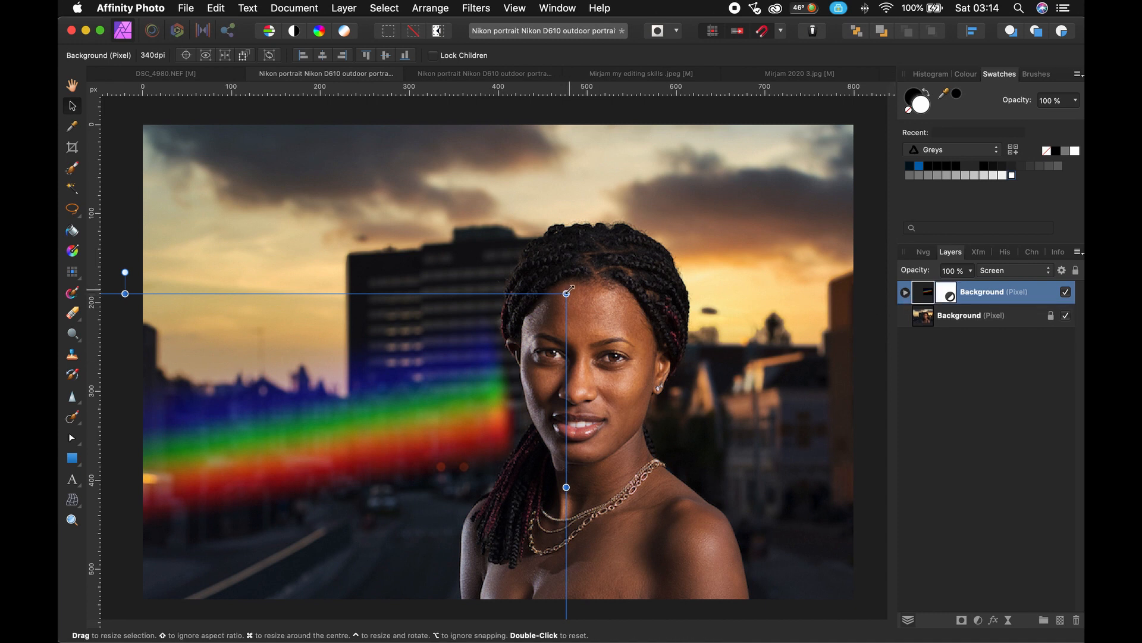
pyautogui.moveTo(574, 291); pyautogui.dragTo(605, 309)
pyautogui.moveTo(404, 427)
pyautogui.mouseDown()
pyautogui.moveTo(411, 397)
pyautogui.moveTo(408, 410)
pyautogui.mouseUp()
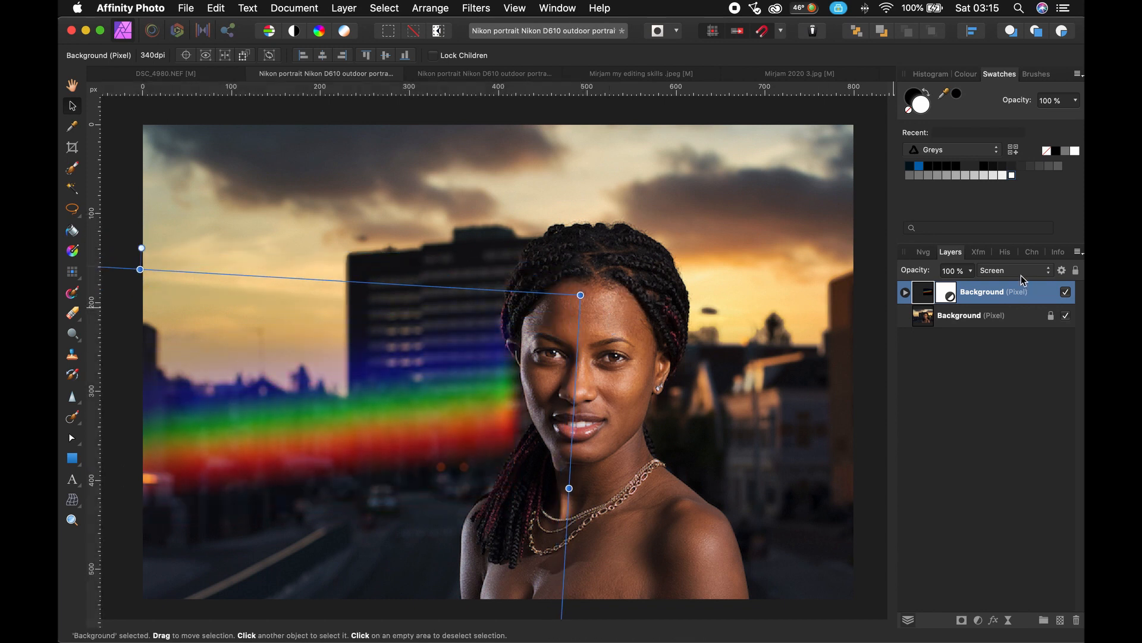
# Reduce the rainbow layer's opacity to 50%
pyautogui.click(971, 271)
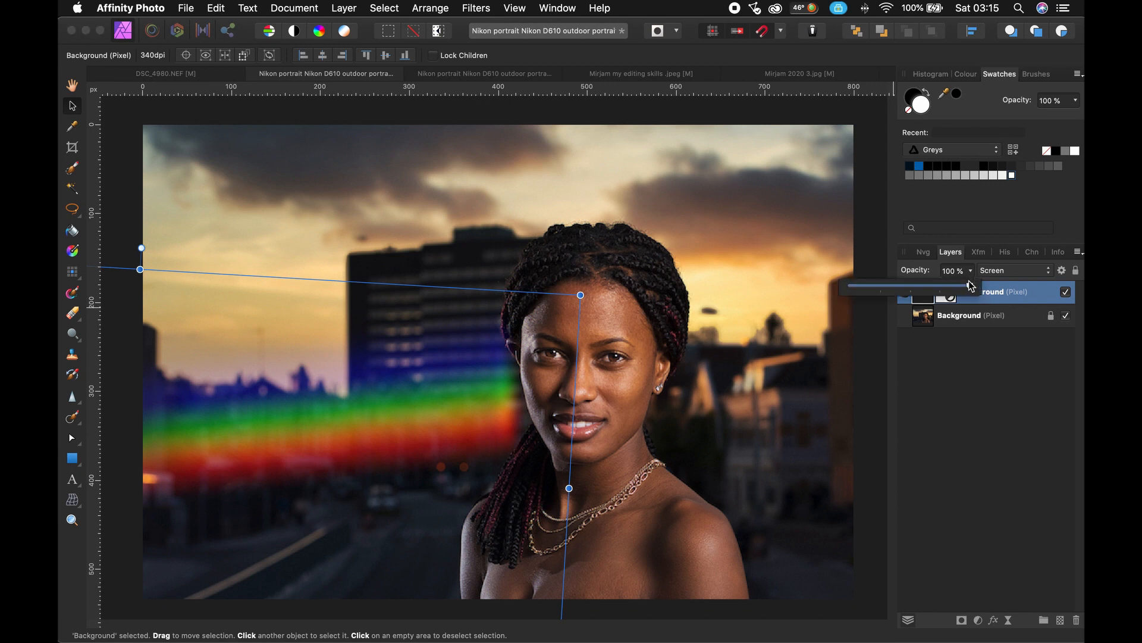
pyautogui.moveTo(971, 286); pyautogui.dragTo(917, 303)
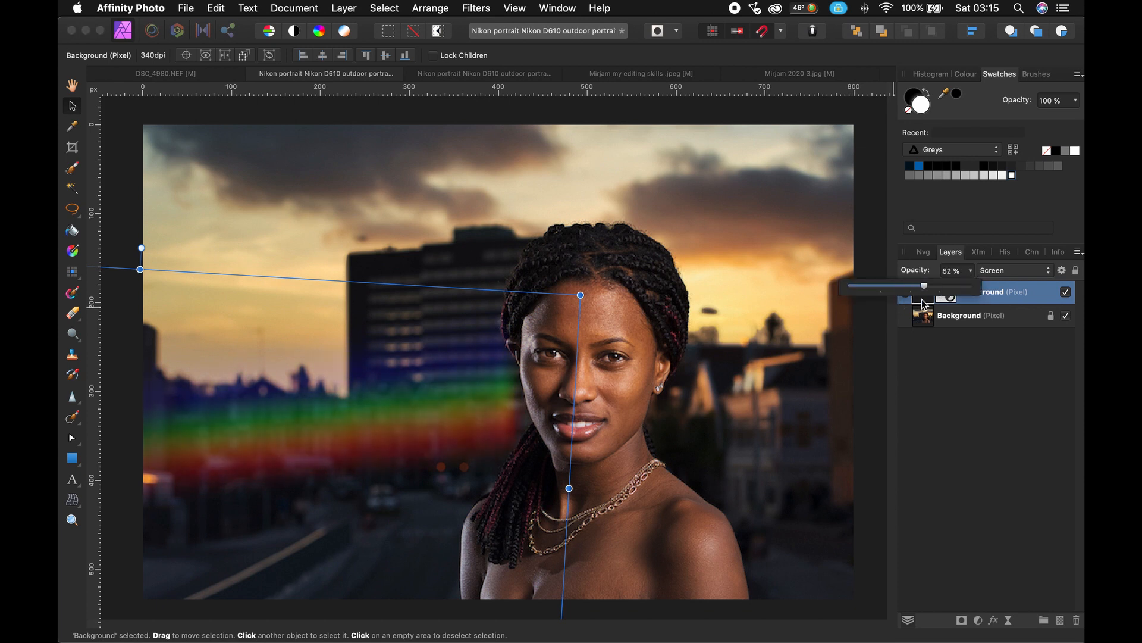
pyautogui.click(977, 433)
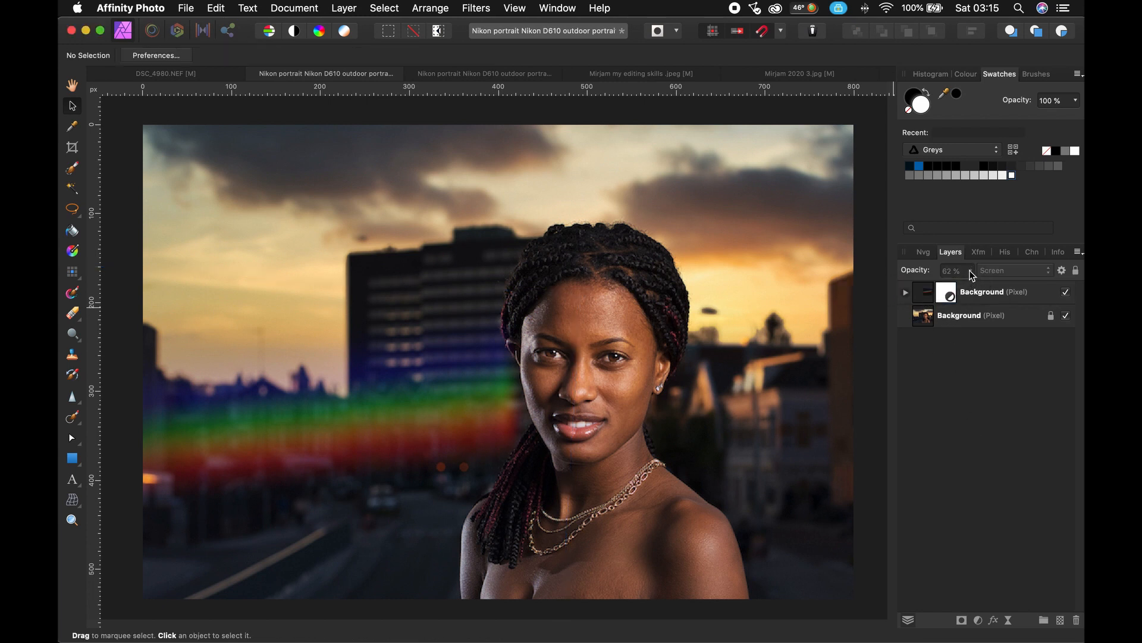
pyautogui.click(977, 298)
pyautogui.click(970, 271)
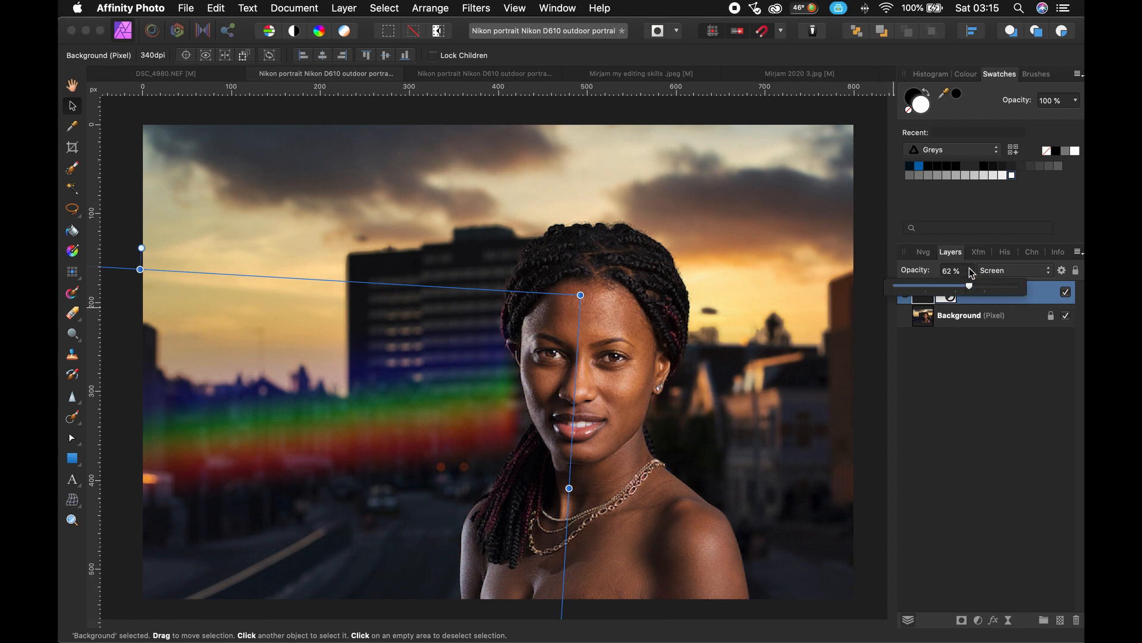
pyautogui.moveTo(968, 287); pyautogui.dragTo(956, 288)
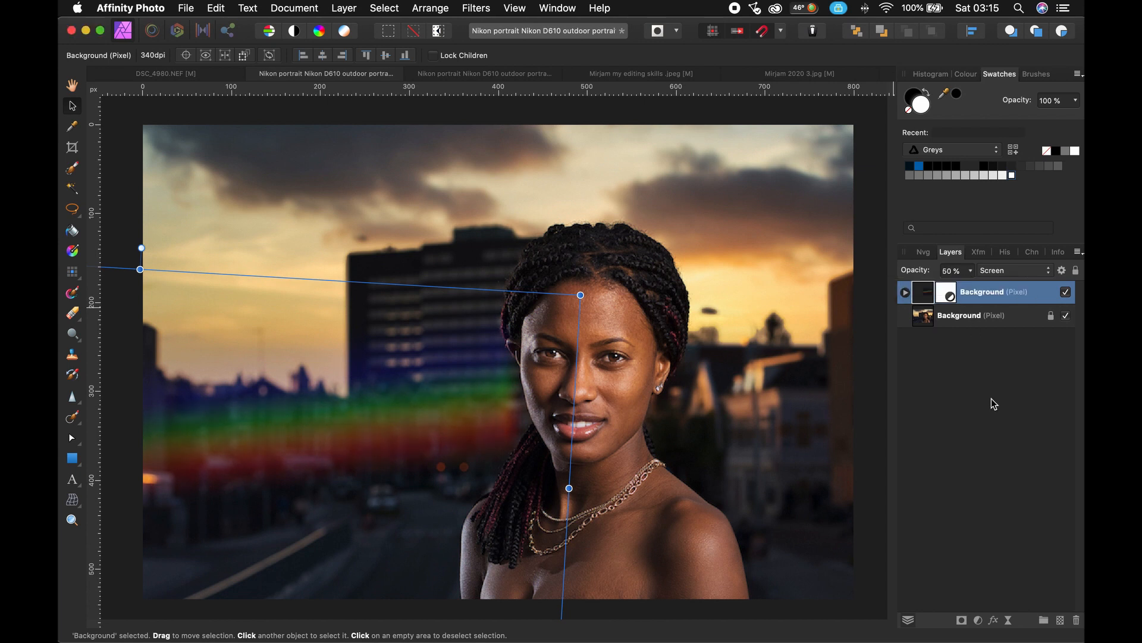
pyautogui.click(993, 400)
# Copy the adjusted rainbow layer and paste it into the second Nikon D610 outdoor portrait document
pyautogui.click(929, 301)
pyautogui.rightClick(923, 296)
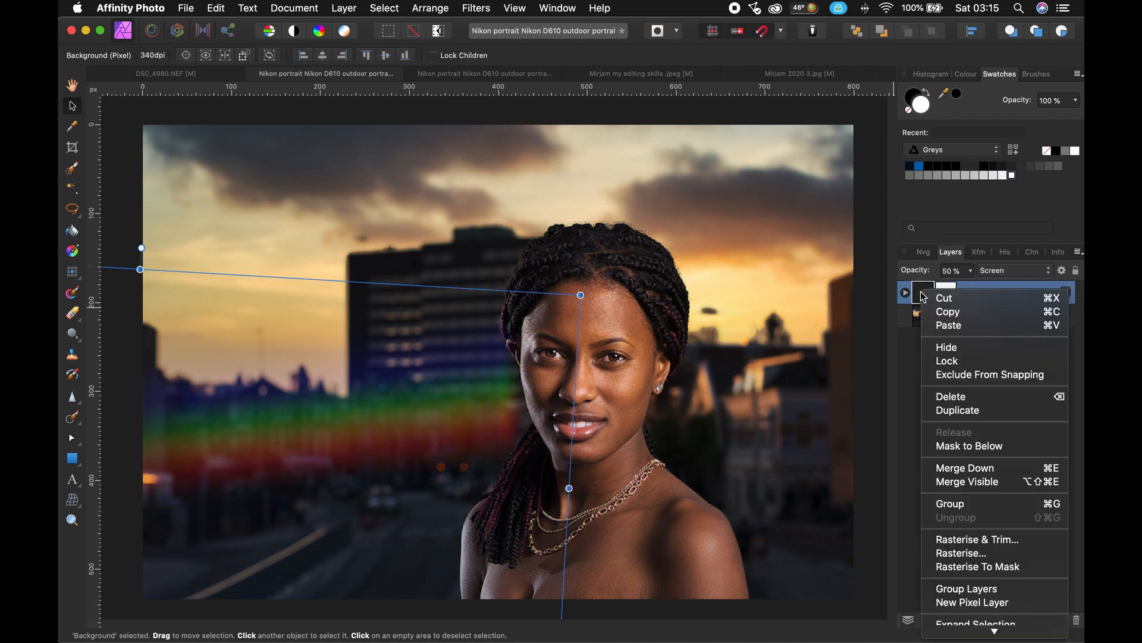
pyautogui.click(956, 313)
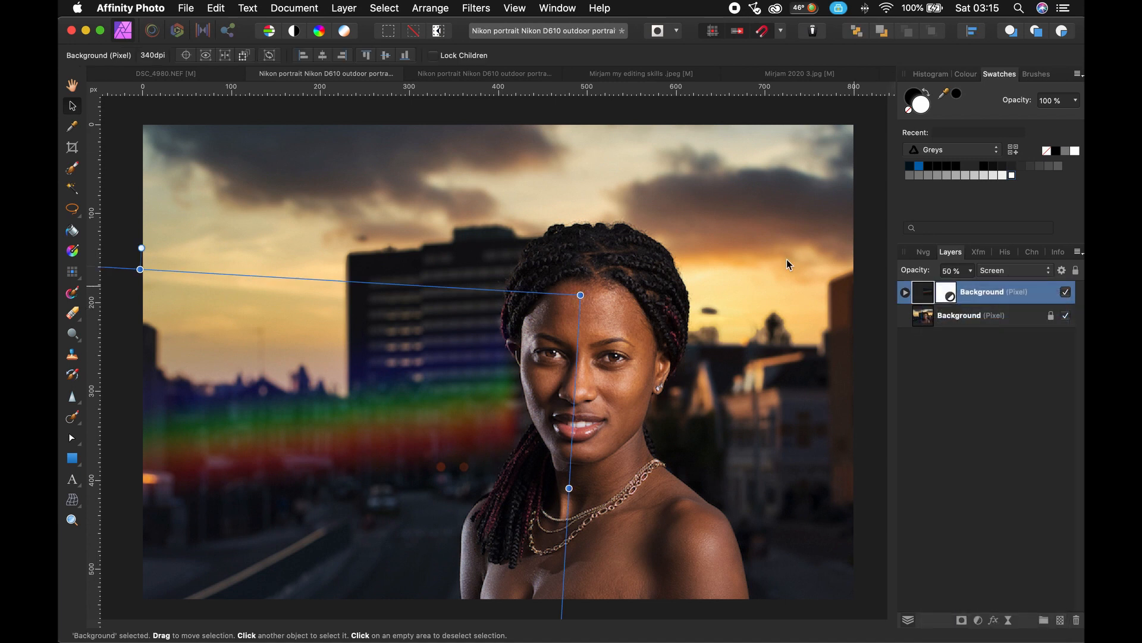
pyautogui.click(490, 73)
pyautogui.rightClick(532, 343)
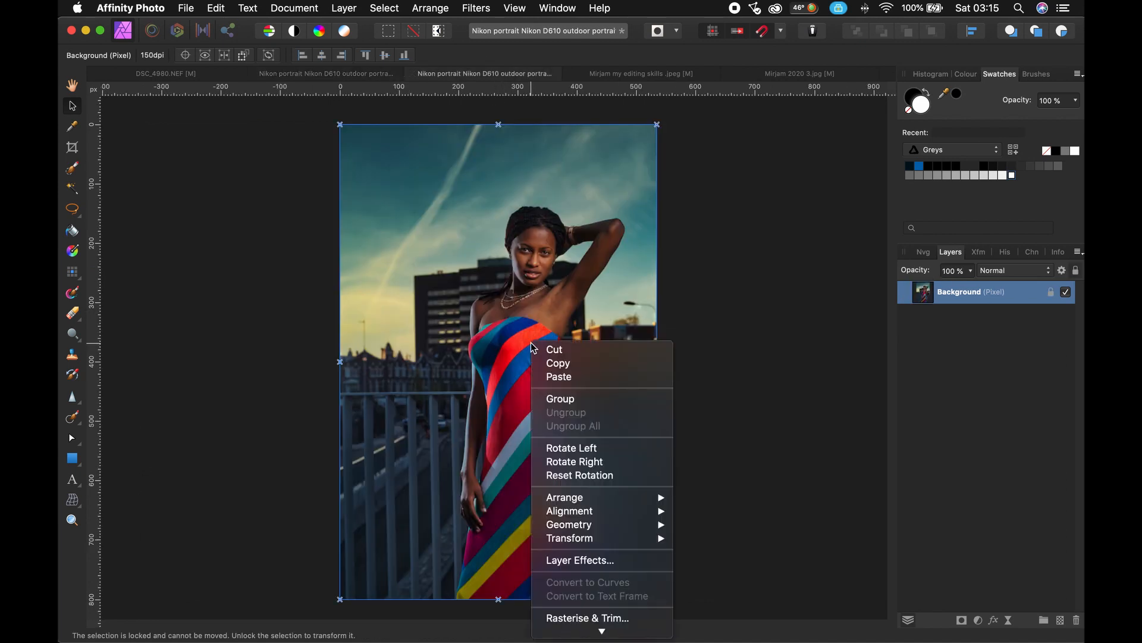
pyautogui.click(577, 380)
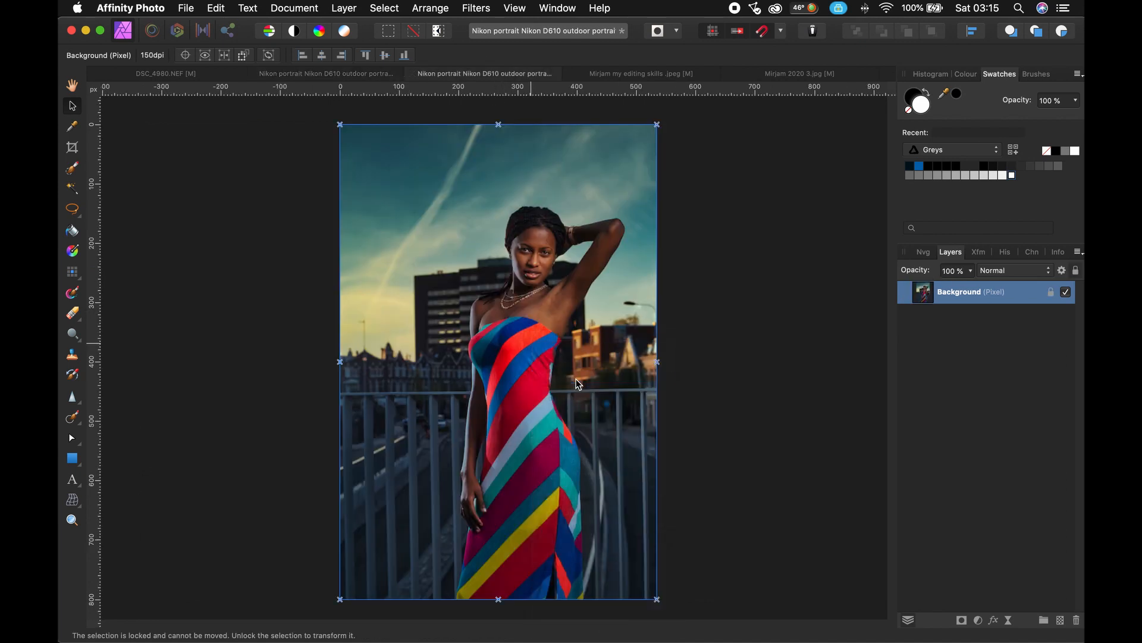
# Rotate, enlarge and move the pasted rainbow so it runs diagonally from the upper-left sky to the portrait's lower-right edge
pyautogui.moveTo(535, 299); pyautogui.dragTo(538, 238)
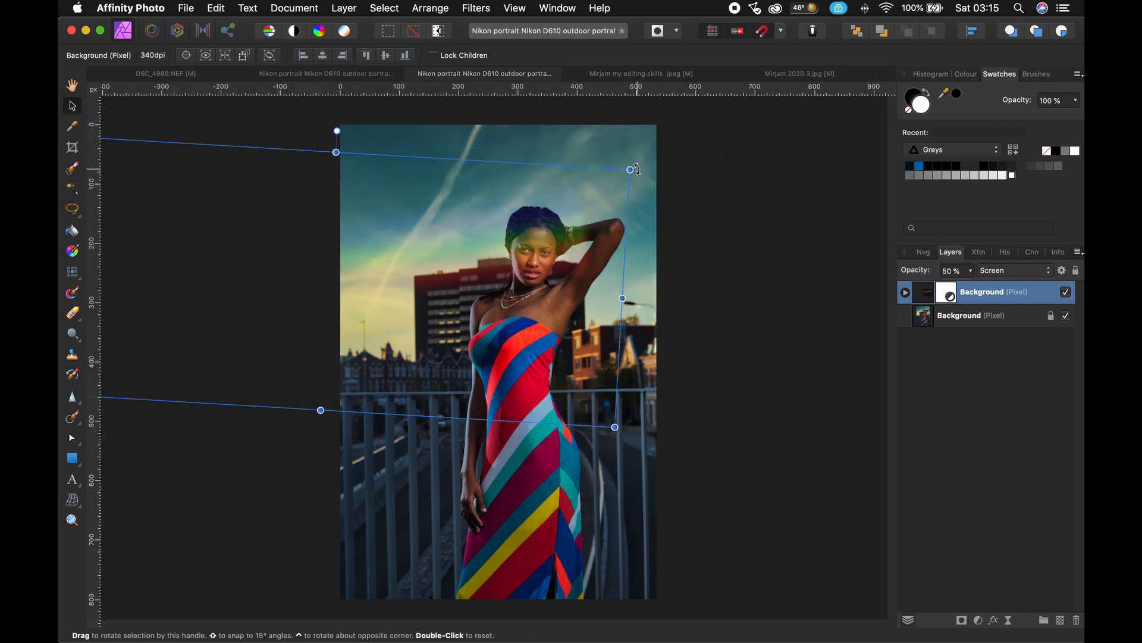
pyautogui.moveTo(636, 169); pyautogui.dragTo(635, 497)
pyautogui.moveTo(592, 465); pyautogui.dragTo(852, 496)
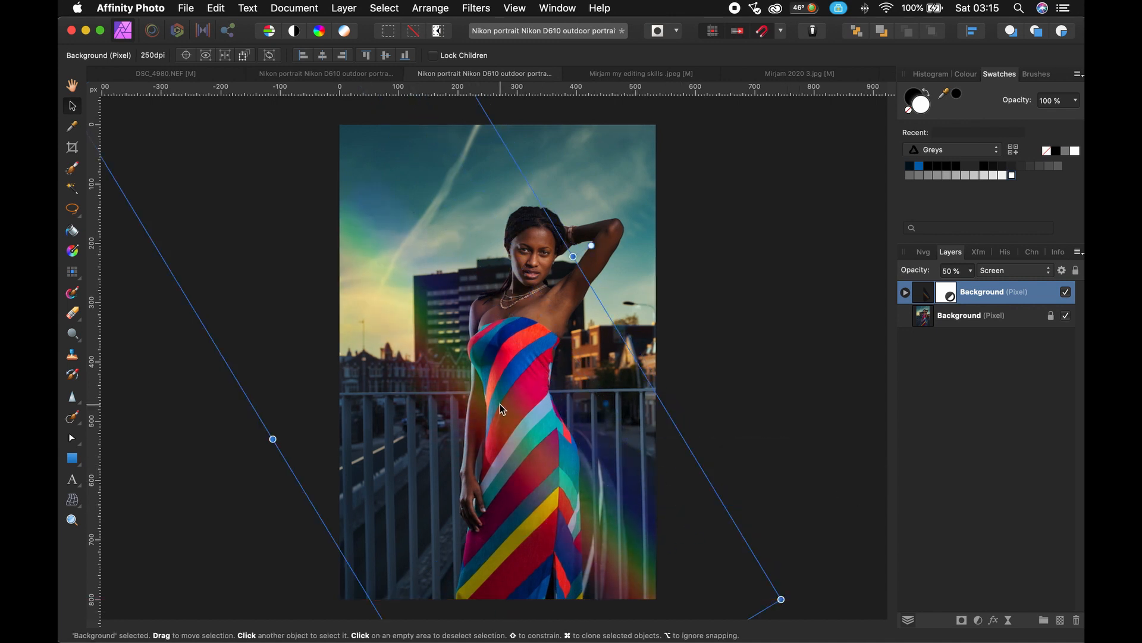
pyautogui.moveTo(500, 403); pyautogui.dragTo(509, 329)
pyautogui.moveTo(788, 524); pyautogui.dragTo(851, 517)
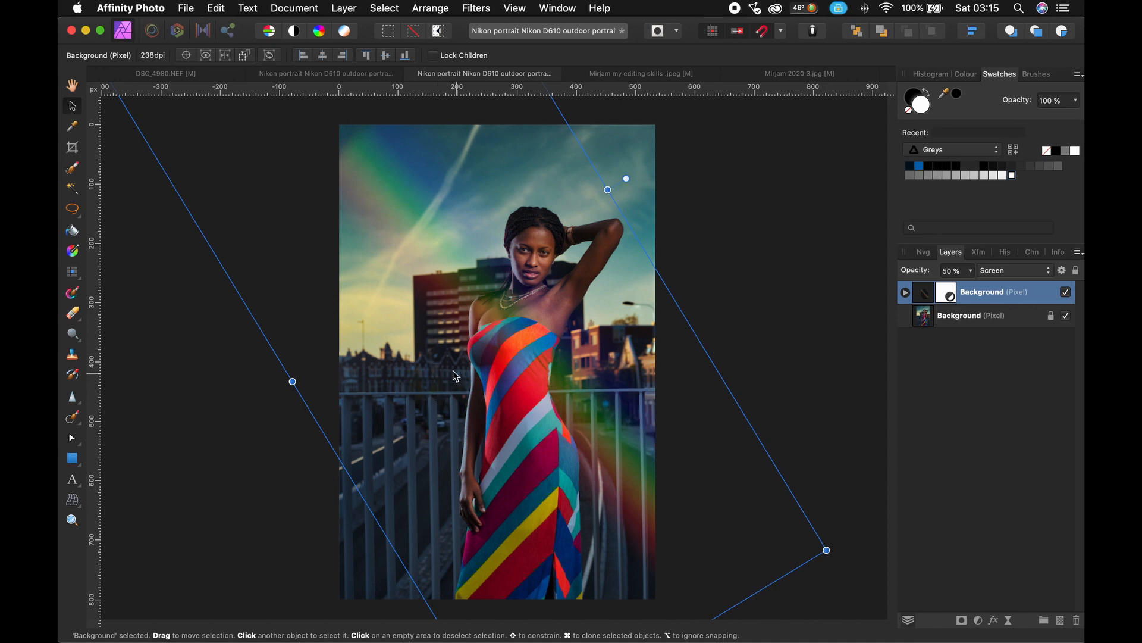
pyautogui.click(786, 272)
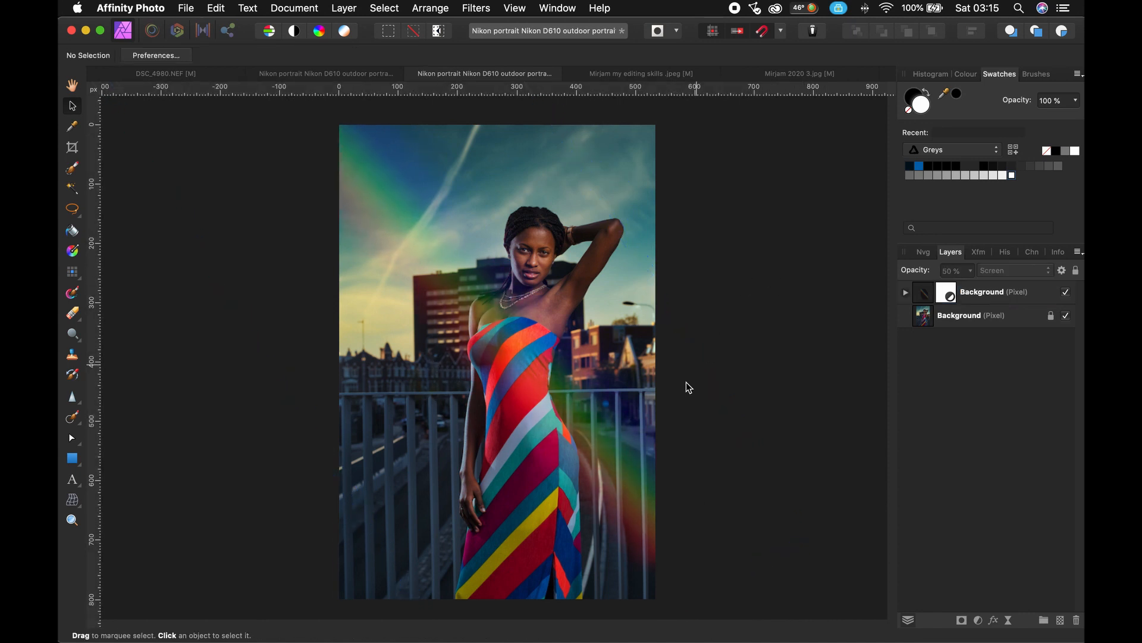
# Set the rainbow layer's nested Levels adjustment to a Black Level of 3% and a White Level of 16%
pyautogui.click(958, 294)
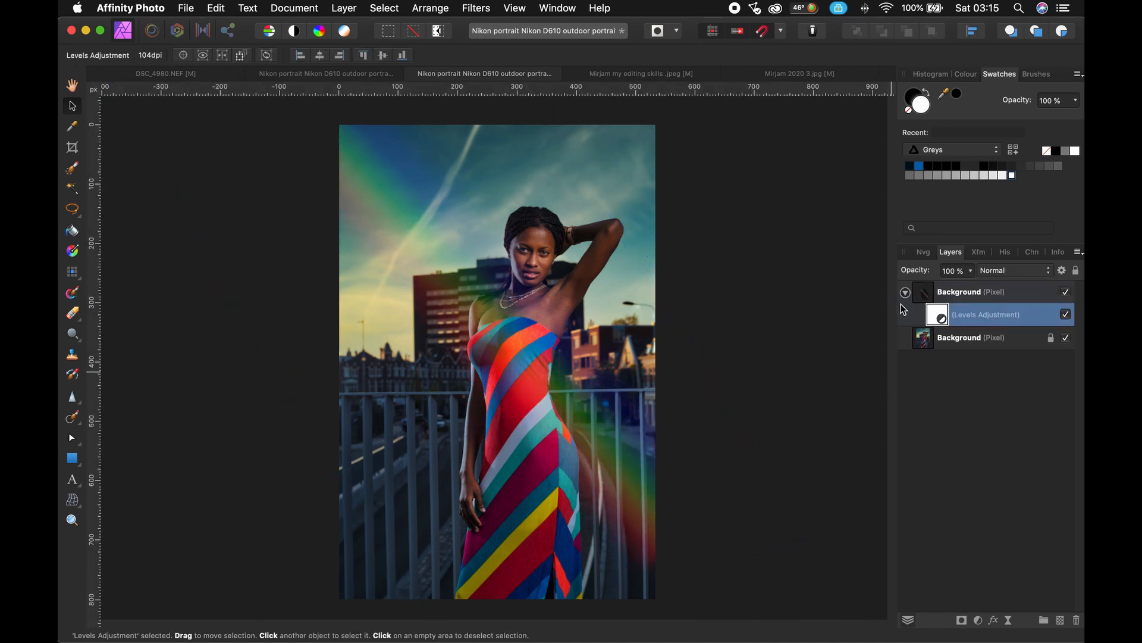
pyautogui.doubleClick(939, 316)
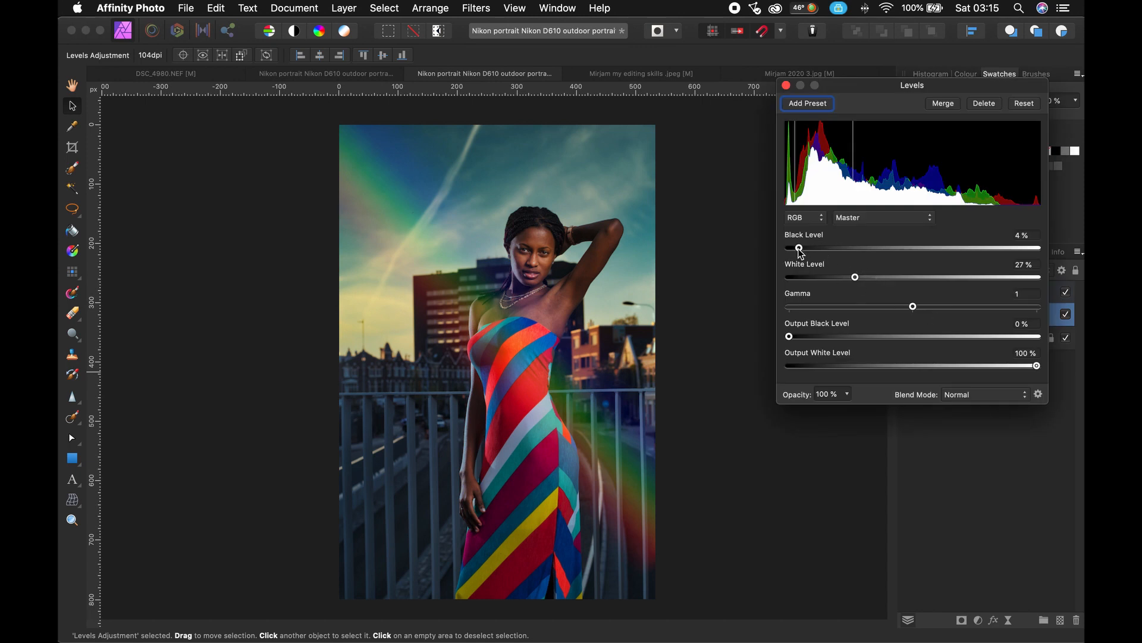
pyautogui.moveTo(800, 251); pyautogui.dragTo(796, 252)
pyautogui.moveTo(854, 277); pyautogui.dragTo(832, 284)
pyautogui.moveTo(795, 248)
pyautogui.mouseDown()
pyautogui.moveTo(780, 253)
pyautogui.moveTo(799, 252)
pyautogui.mouseUp()
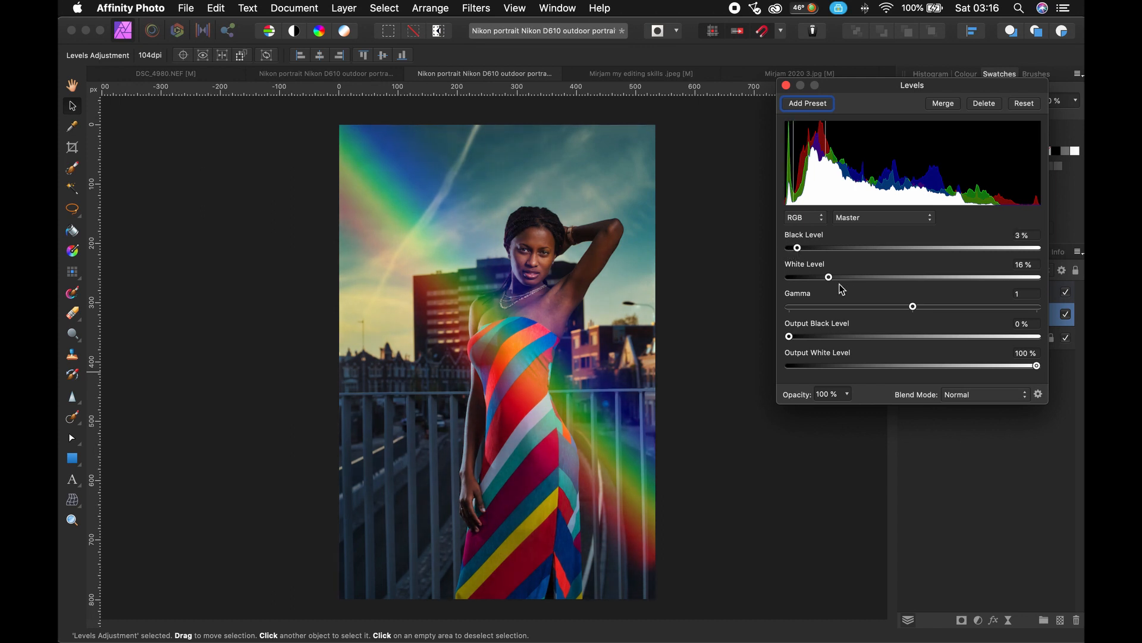
pyautogui.click(992, 447)
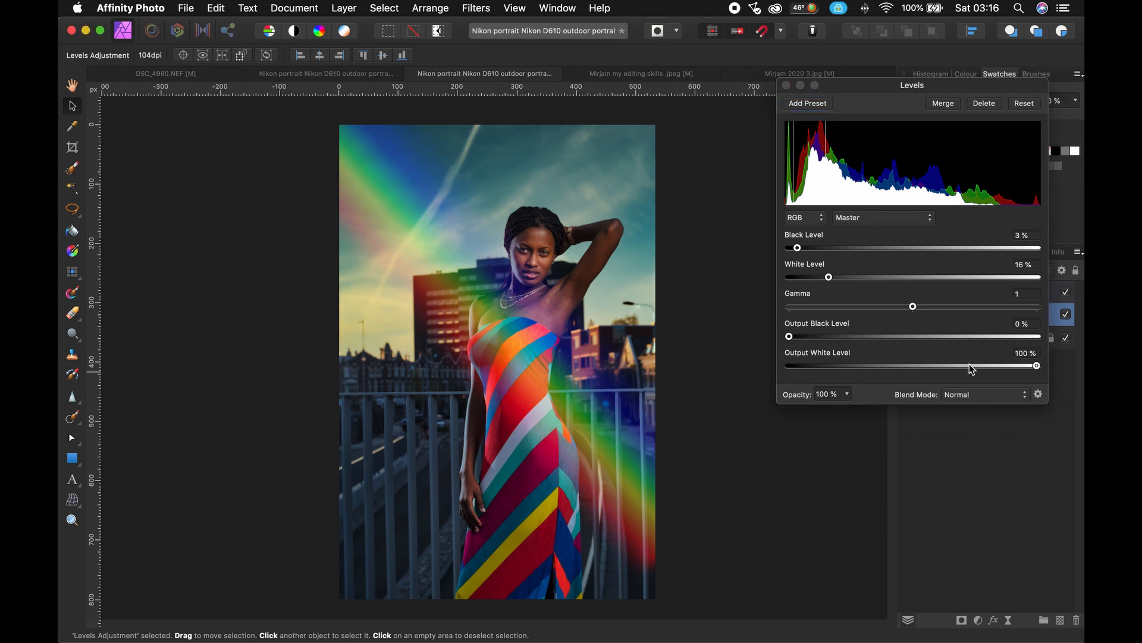
pyautogui.click(786, 87)
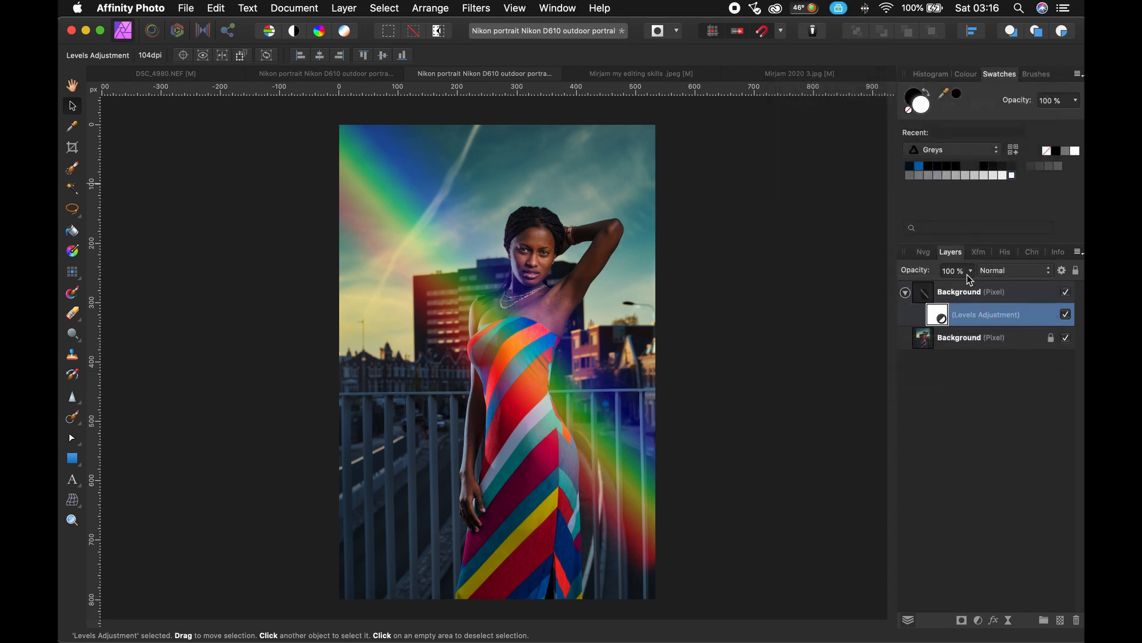
# Reduce the rainbow layer's opacity to 46% and deselect it
pyautogui.click(964, 299)
pyautogui.click(973, 271)
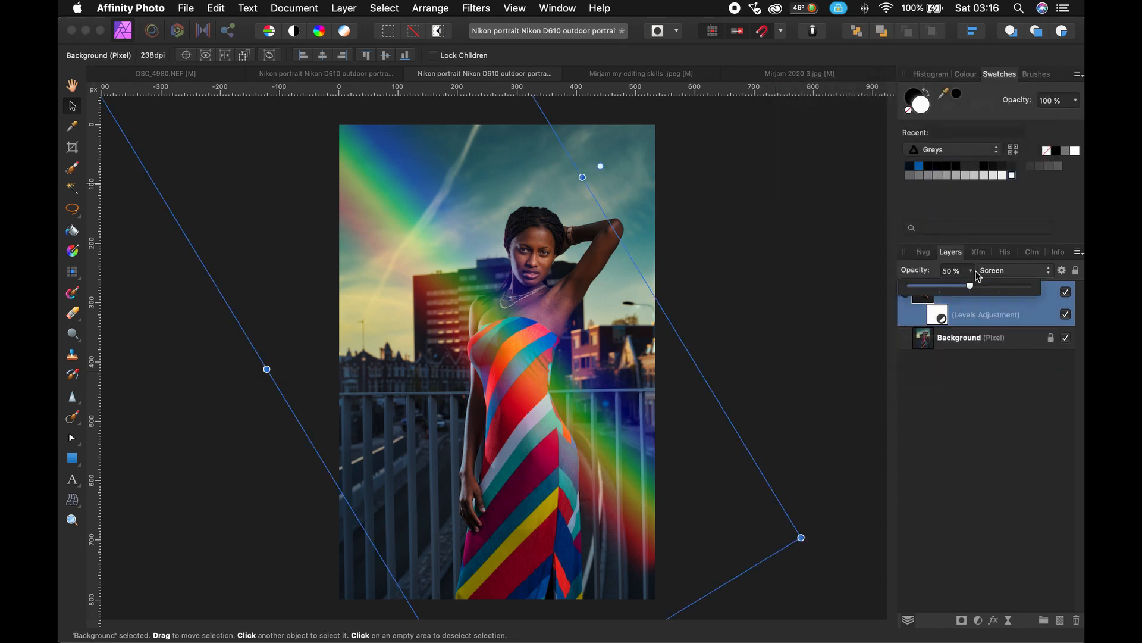
pyautogui.moveTo(972, 284)
pyautogui.mouseDown()
pyautogui.moveTo(959, 286)
pyautogui.moveTo(1017, 286)
pyautogui.moveTo(966, 289)
pyautogui.mouseUp()
pyautogui.click(715, 197)
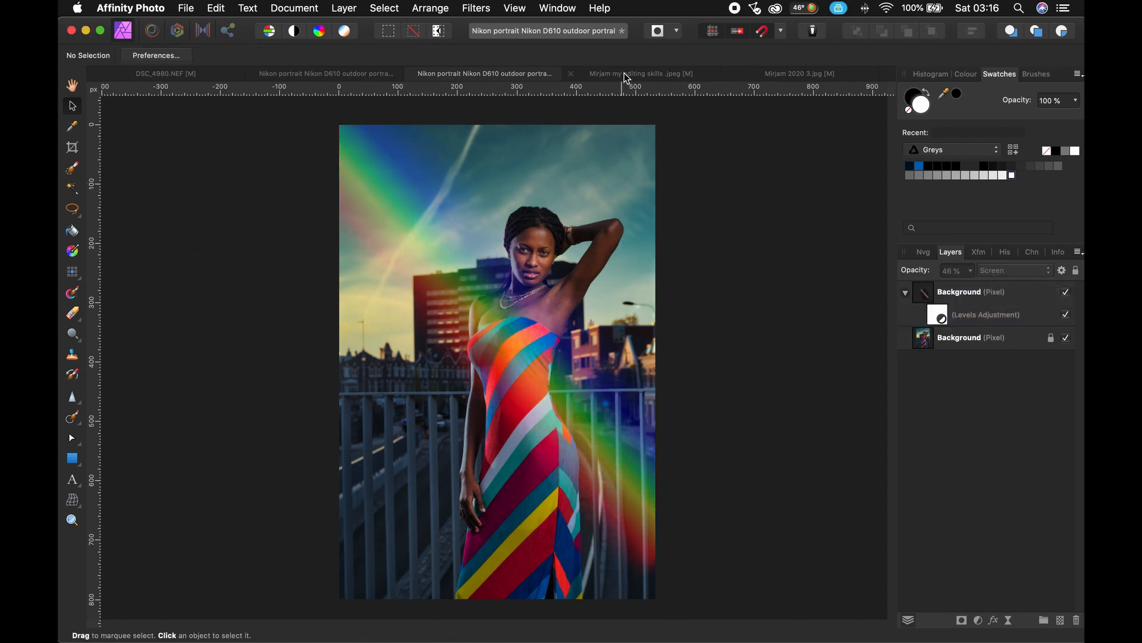
# Paste the copied rainbow layer into the sunset portrait document
pyautogui.click(627, 74)
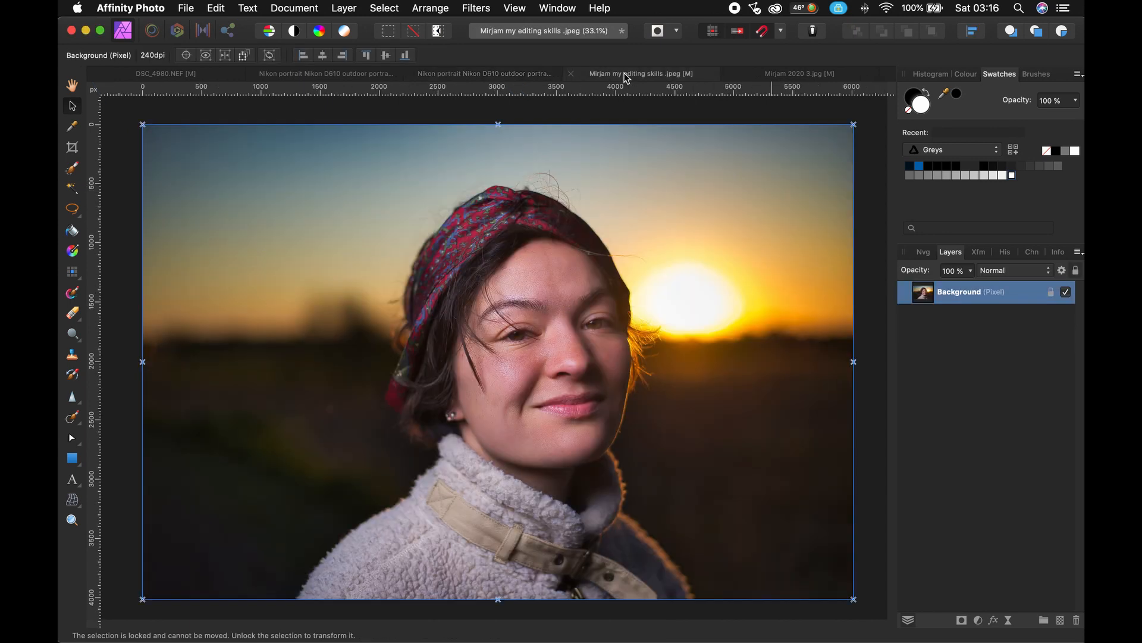
pyautogui.rightClick(655, 239)
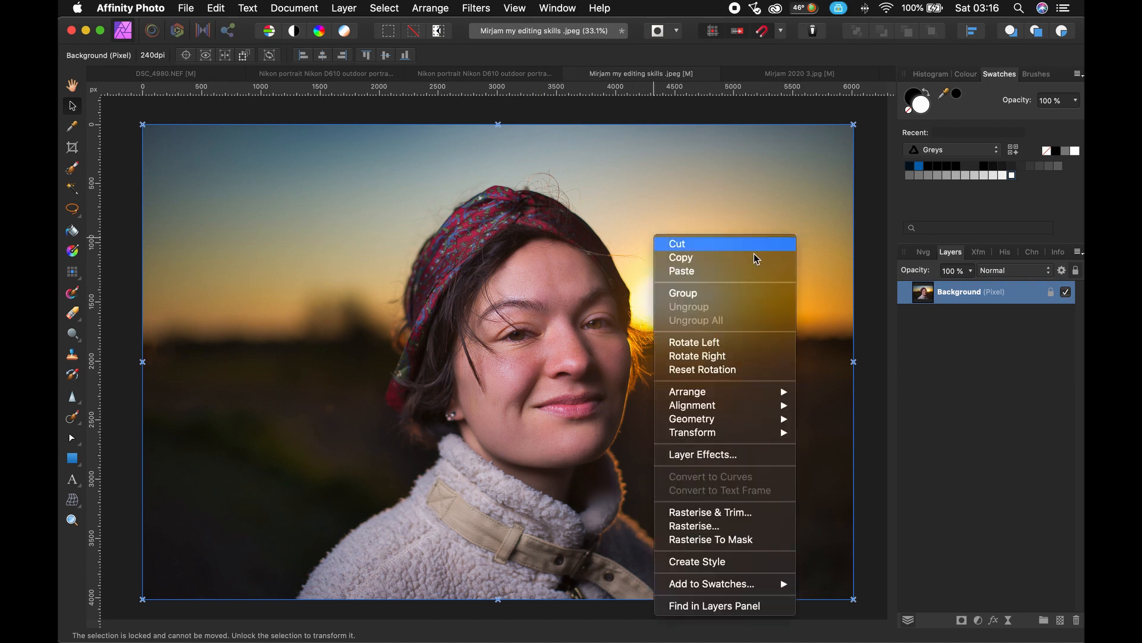
pyautogui.click(681, 271)
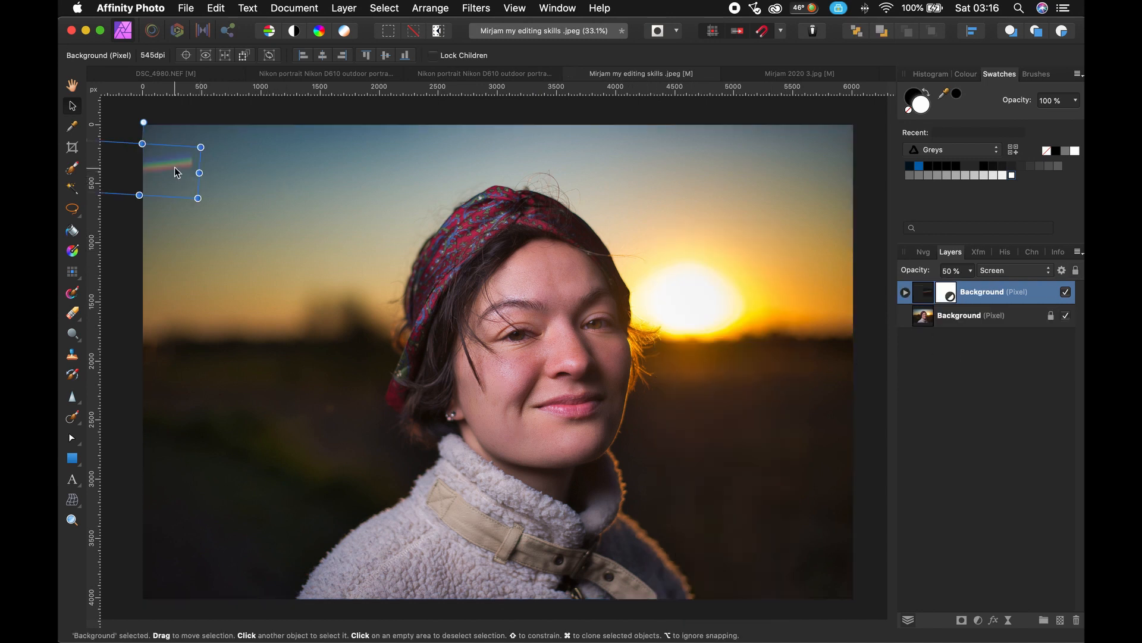
# Enlarge the pasted rainbow beyond the photo's edges and move it so the band crosses the dark field just below the horizon
pyautogui.moveTo(175, 174); pyautogui.dragTo(753, 436)
pyautogui.moveTo(236, 406); pyautogui.dragTo(101, 456)
pyautogui.press('super+minus')
pyautogui.press('super+minus')
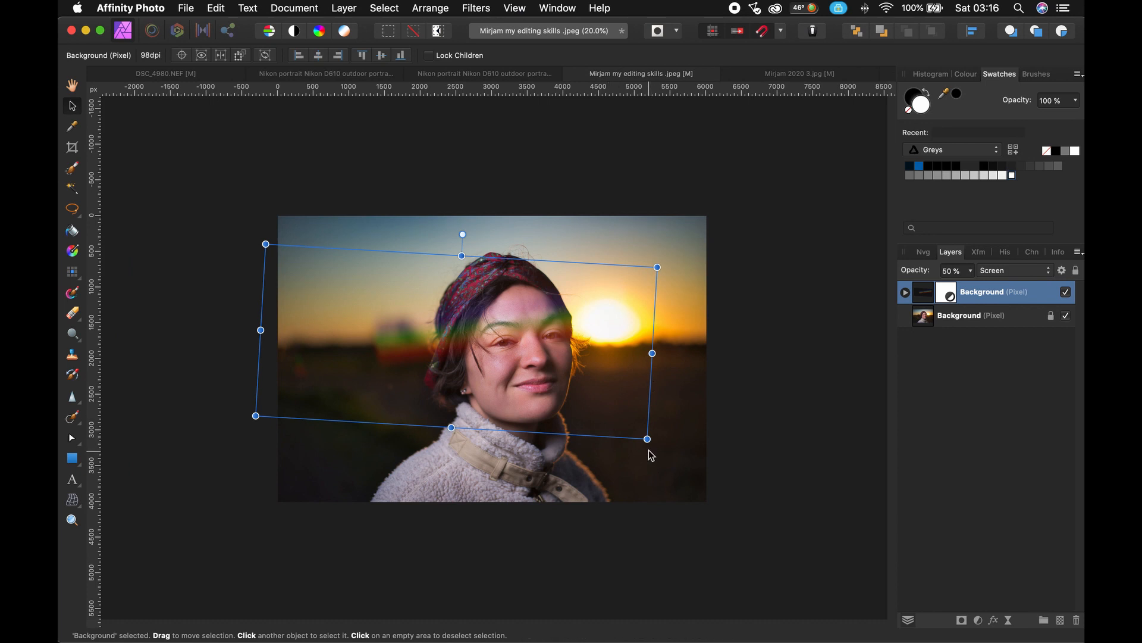
pyautogui.moveTo(647, 439); pyautogui.dragTo(829, 528)
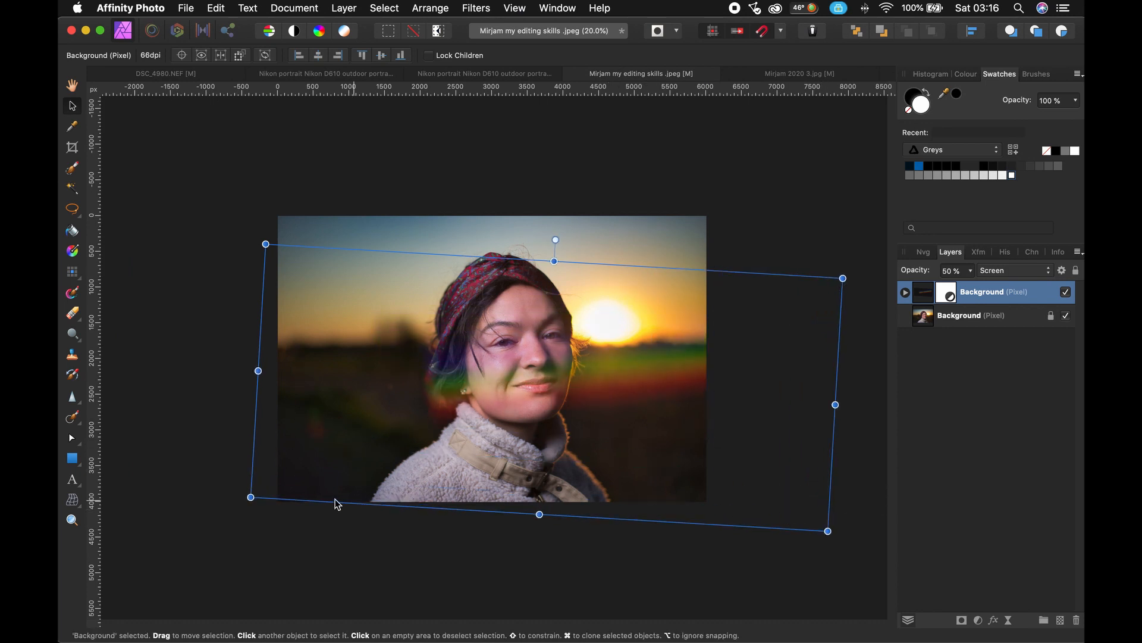
pyautogui.moveTo(247, 497)
pyautogui.mouseDown()
pyautogui.moveTo(102, 546)
pyautogui.moveTo(230, 500)
pyautogui.mouseUp()
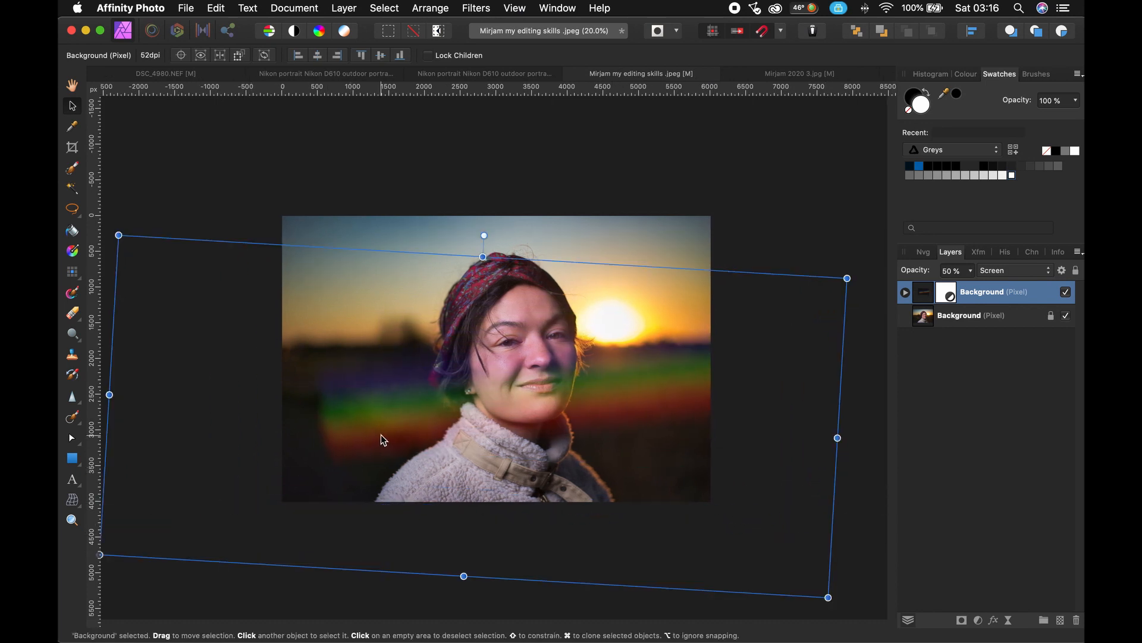
pyautogui.moveTo(380, 437); pyautogui.dragTo(333, 412)
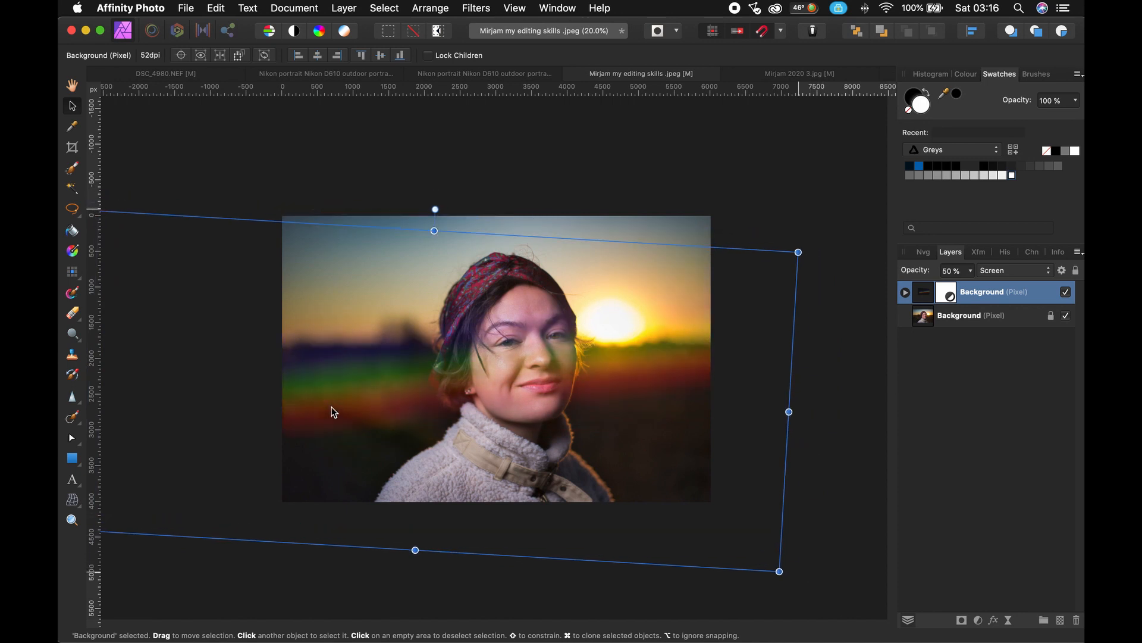
pyautogui.click(811, 207)
pyautogui.click(692, 365)
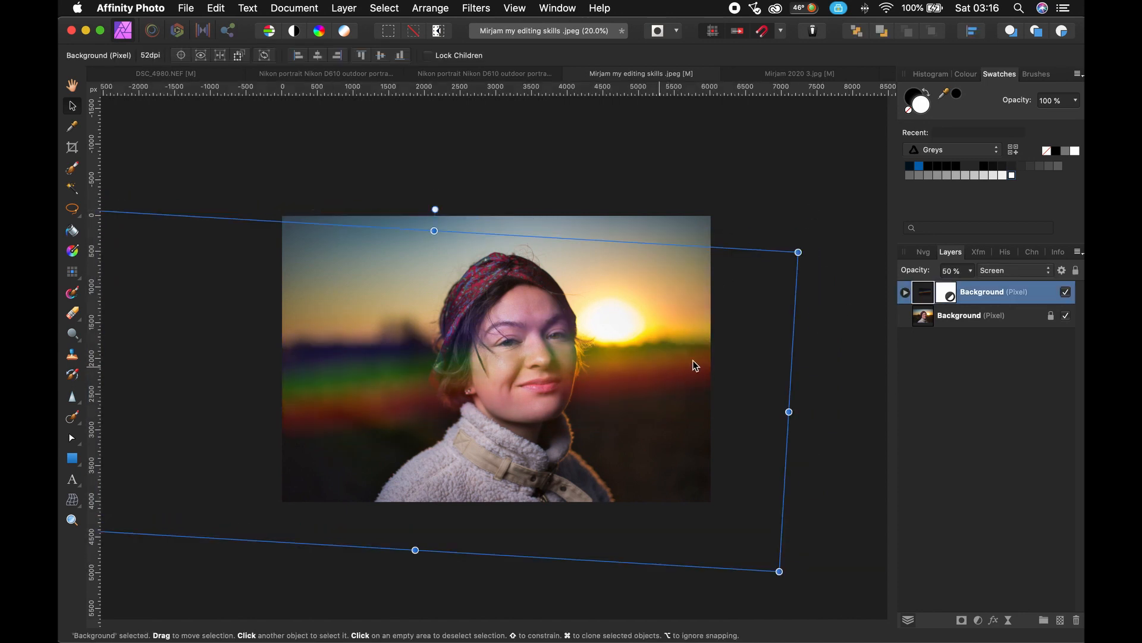
# Lower the rainbow's opacity to 37% and shift it slightly upward toward the horizon
pyautogui.click(971, 274)
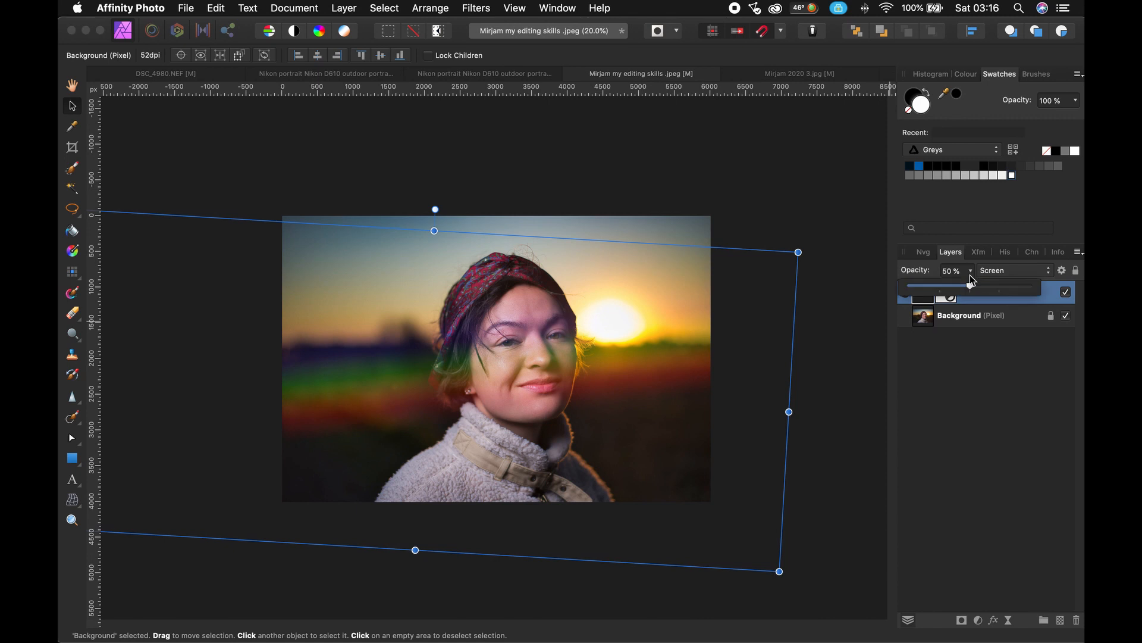
pyautogui.moveTo(970, 288)
pyautogui.mouseDown()
pyautogui.moveTo(907, 288)
pyautogui.moveTo(956, 293)
pyautogui.mouseUp()
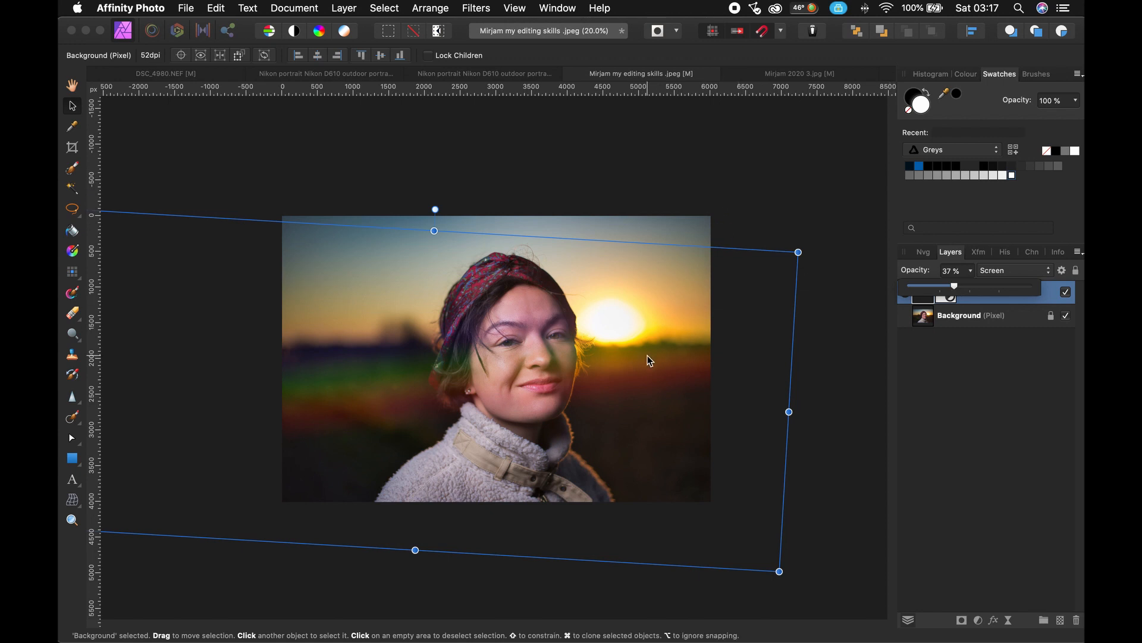
pyautogui.moveTo(649, 361)
pyautogui.mouseDown()
pyautogui.moveTo(642, 322)
pyautogui.moveTo(644, 339)
pyautogui.mouseUp()
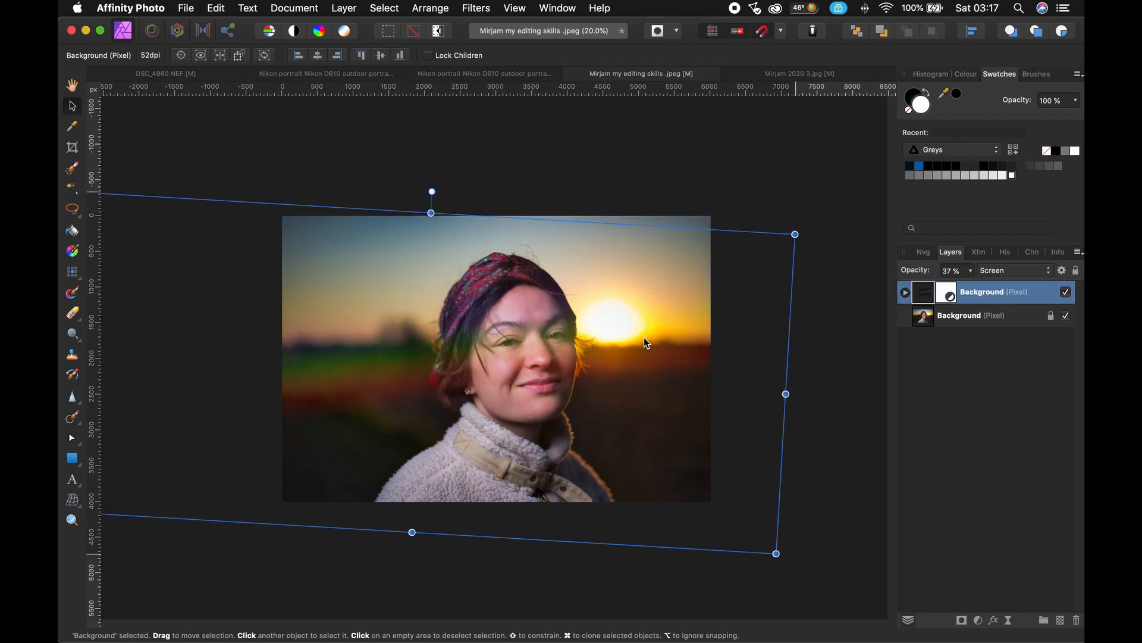
pyautogui.click(811, 201)
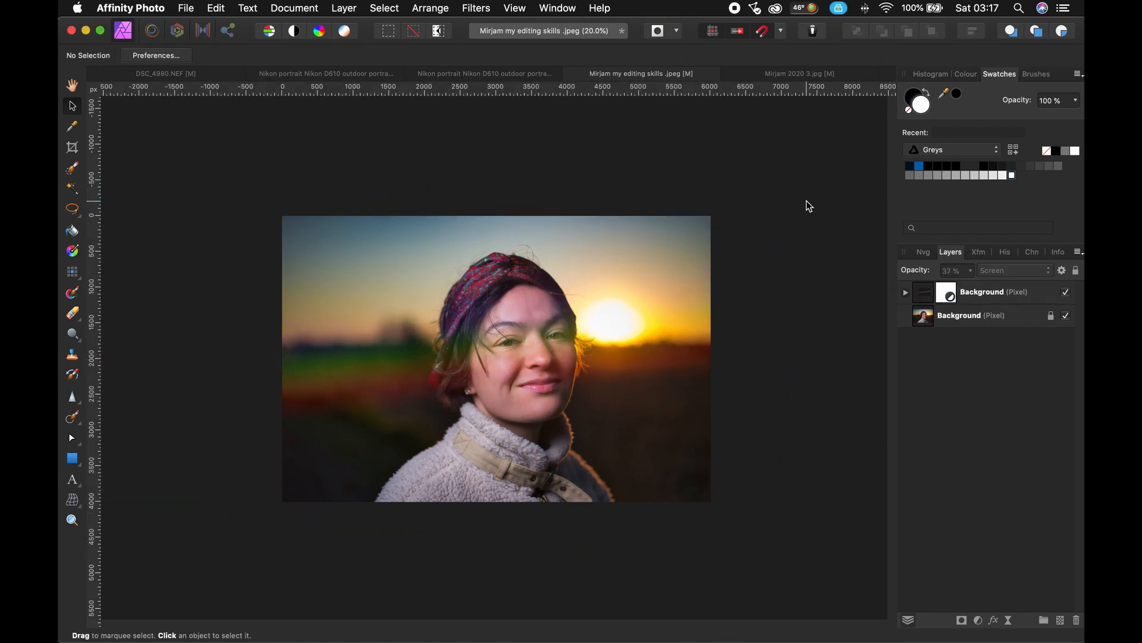
pyautogui.press('super+0')
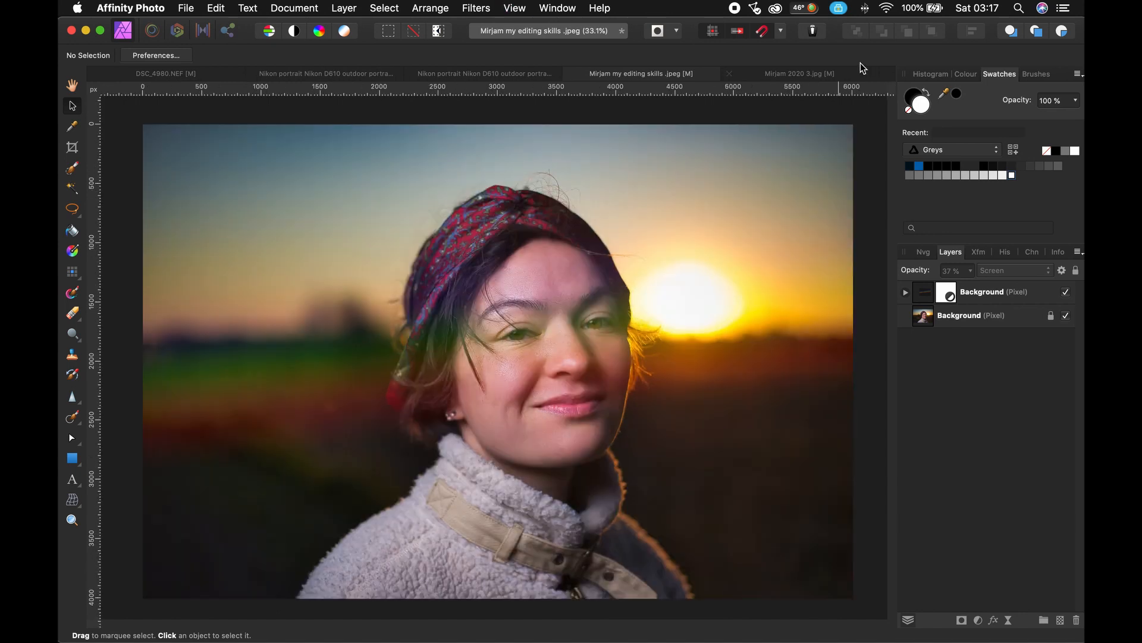
# Paste the copied rainbow layer into the last portrait document, with the dark background
pyautogui.click(837, 72)
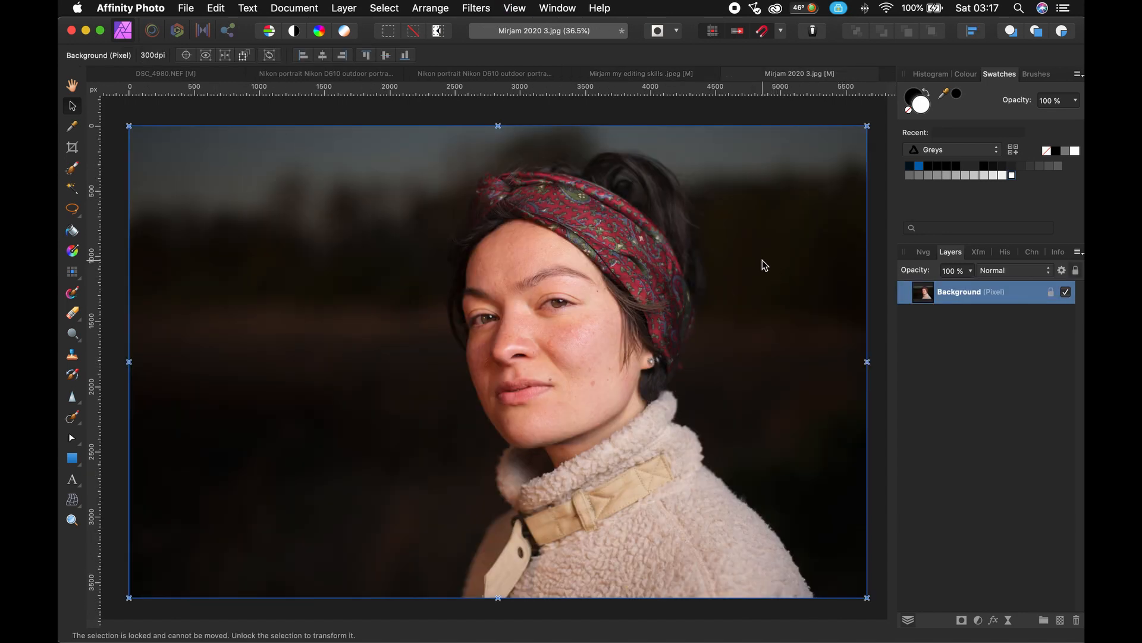
pyautogui.rightClick(705, 260)
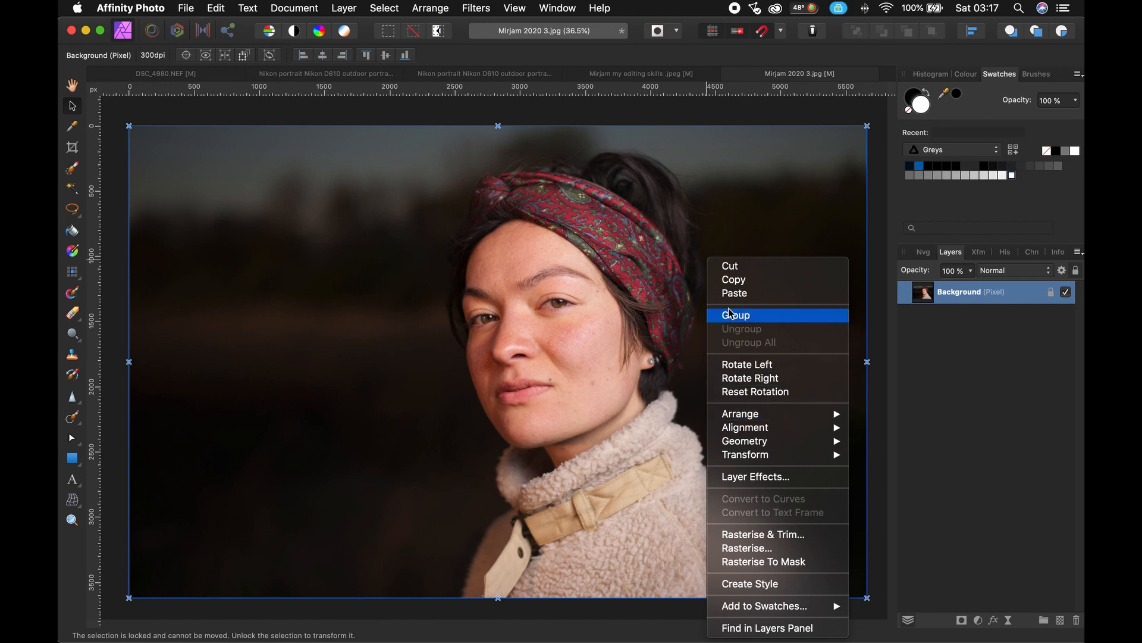
pyautogui.click(741, 294)
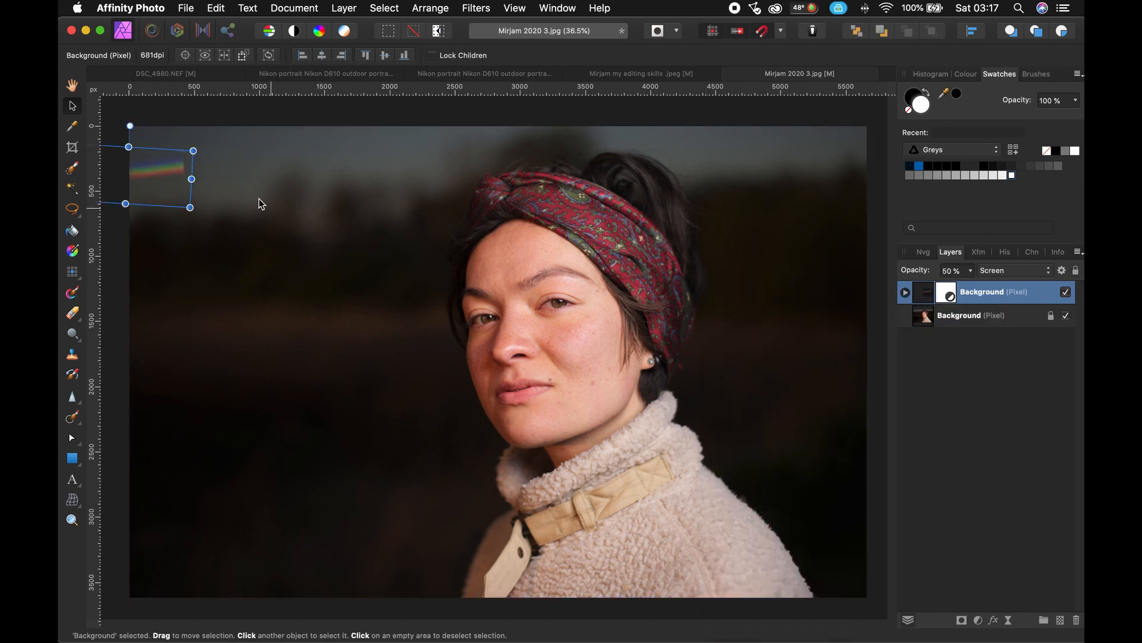
# Enlarge the pasted rainbow well past the photo's edges and move it across the upper background at headscarf height
pyautogui.moveTo(150, 169); pyautogui.dragTo(427, 240)
pyautogui.moveTo(397, 304); pyautogui.dragTo(808, 536)
pyautogui.press('super+minus')
pyautogui.press('super+minus')
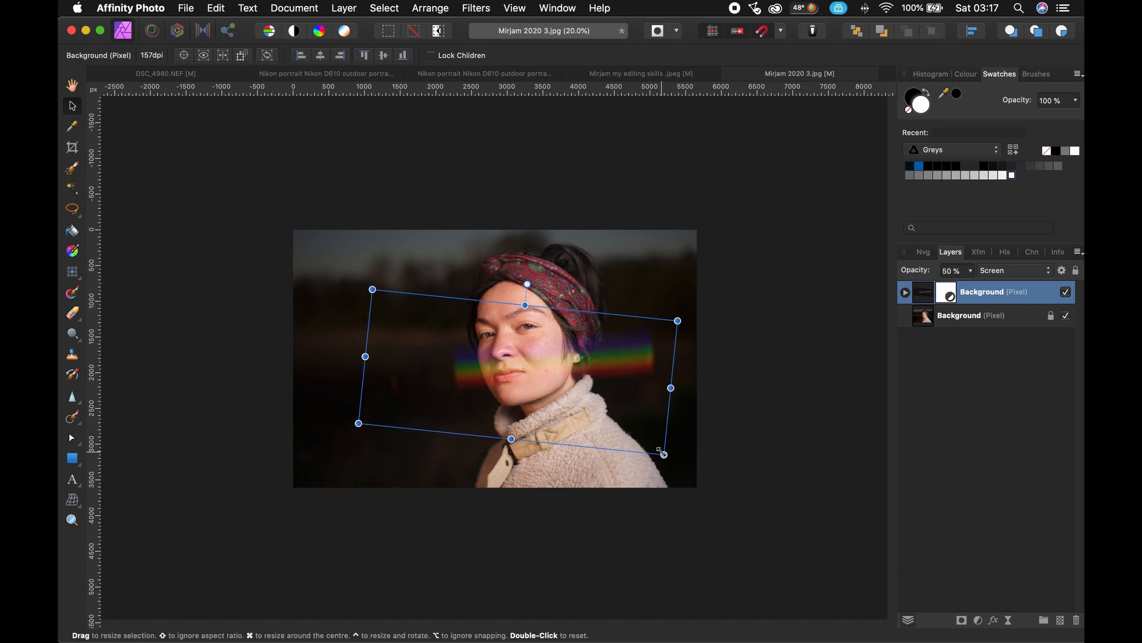
pyautogui.moveTo(664, 455); pyautogui.dragTo(864, 568)
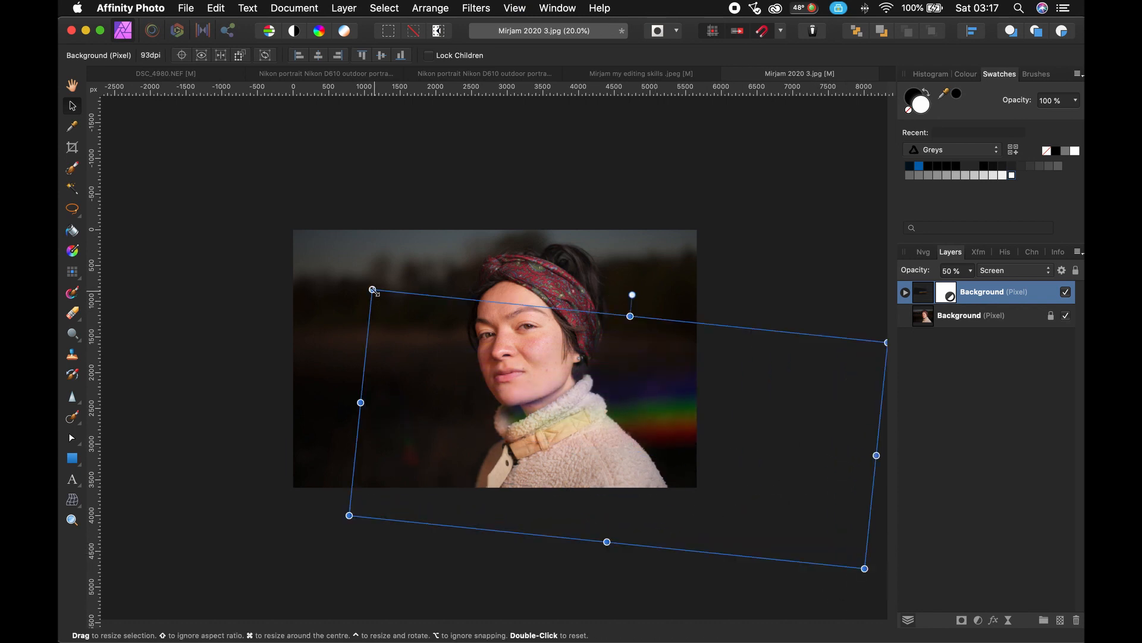
pyautogui.moveTo(372, 289); pyautogui.dragTo(149, 163)
pyautogui.moveTo(718, 305); pyautogui.dragTo(591, 245)
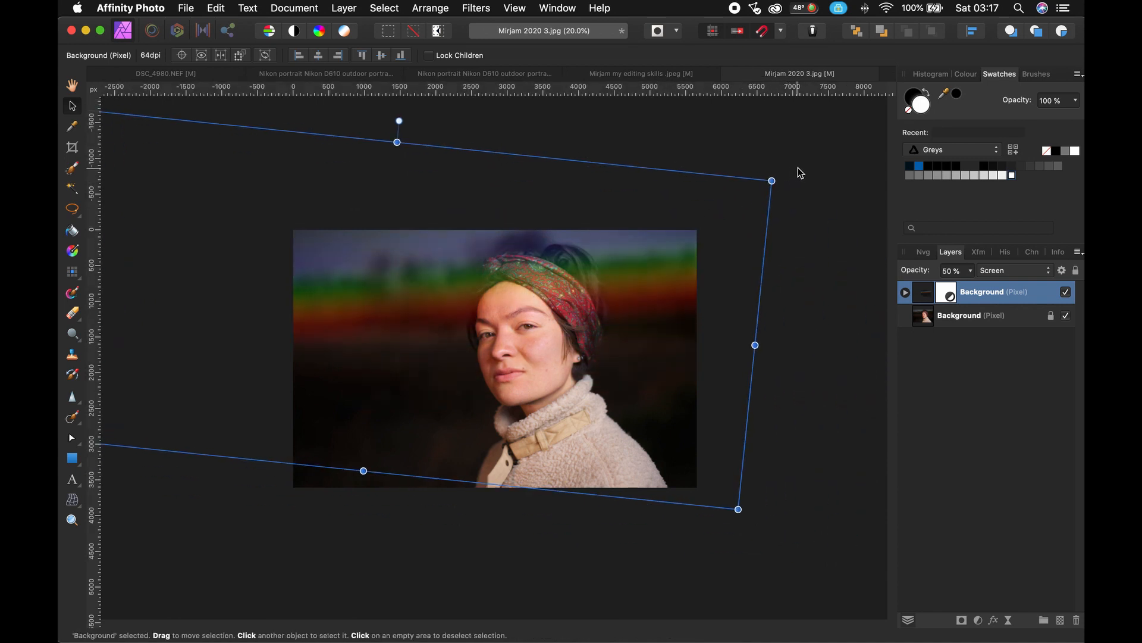
# Rotate the rainbow clockwise and reposition it so it slopes from the photo's upper-left corner down past the headscarf to the right edge
pyautogui.moveTo(772, 181); pyautogui.dragTo(792, 296)
pyautogui.moveTo(670, 338); pyautogui.dragTo(694, 287)
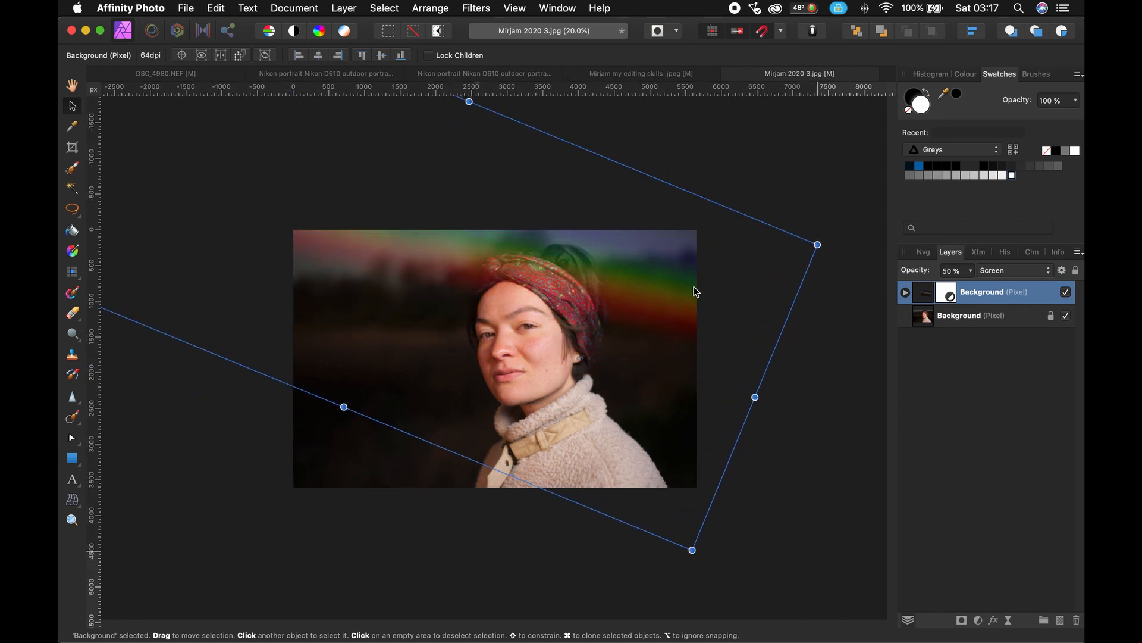
pyautogui.click(794, 195)
pyautogui.moveTo(665, 332); pyautogui.dragTo(669, 336)
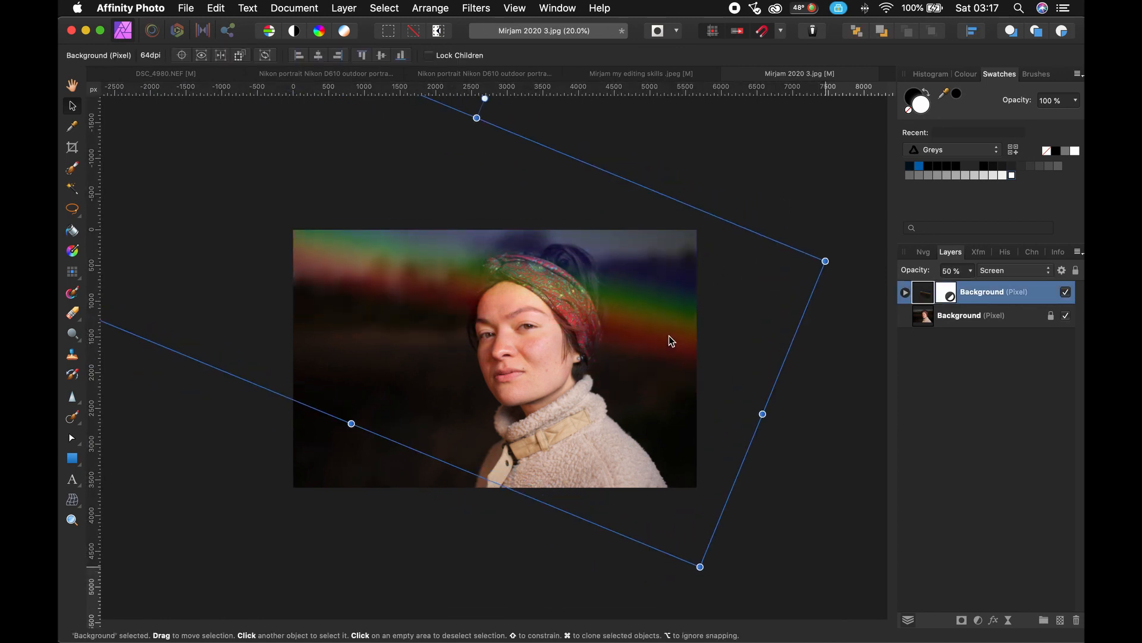
pyautogui.click(804, 413)
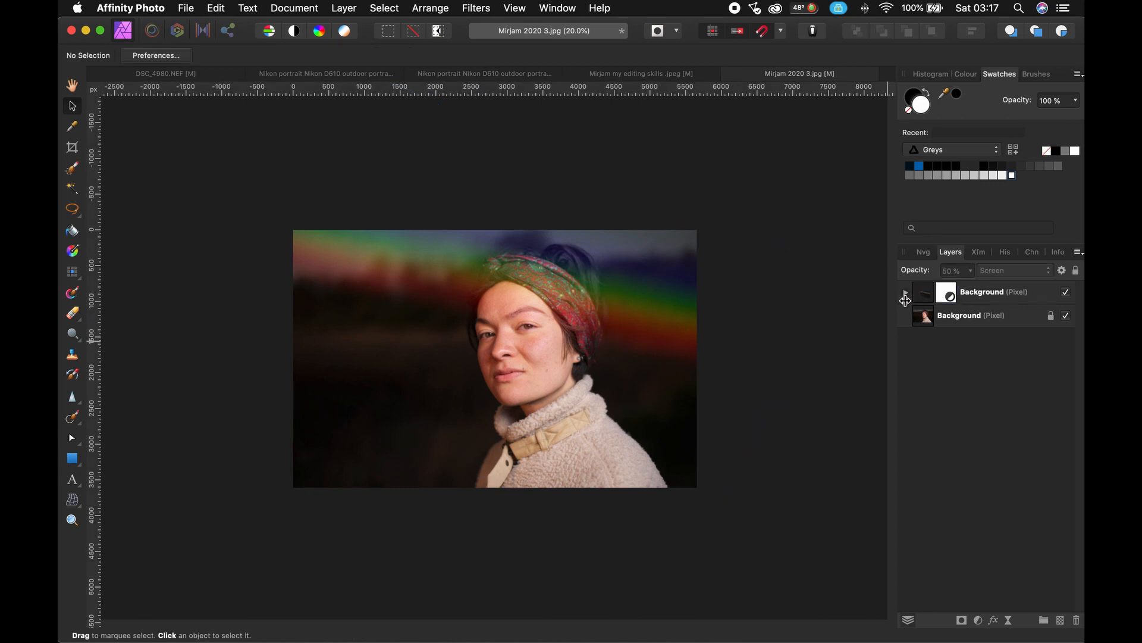
# Set the White Level of the rainbow's nested Levels adjustment to 36% and reselect the rainbow layer
pyautogui.press('super+0')
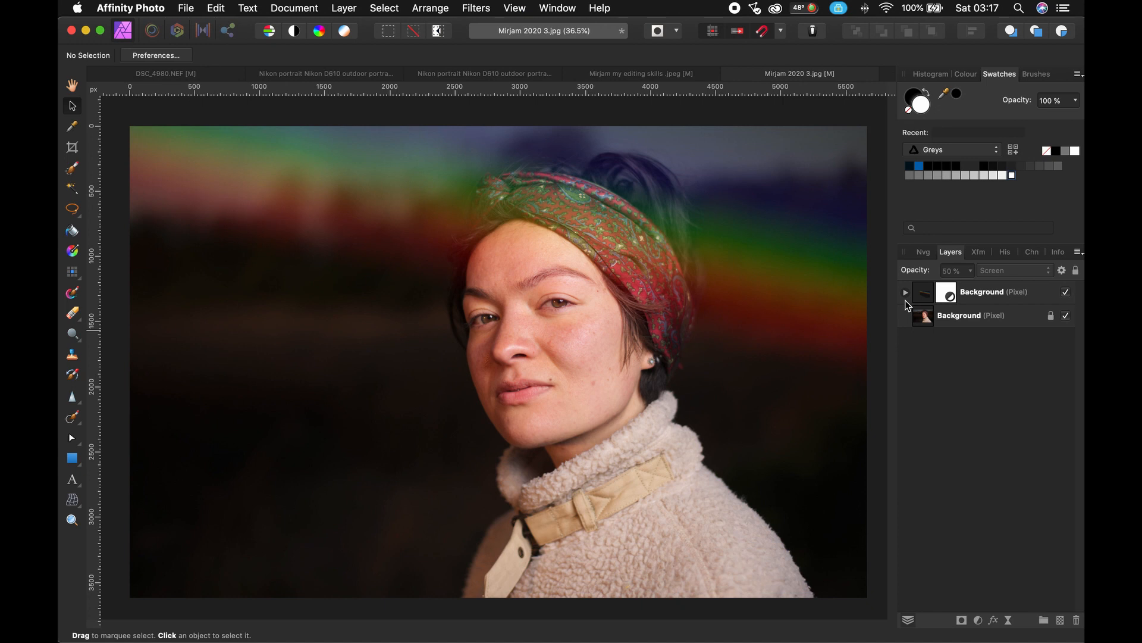
pyautogui.click(908, 291)
pyautogui.click(962, 320)
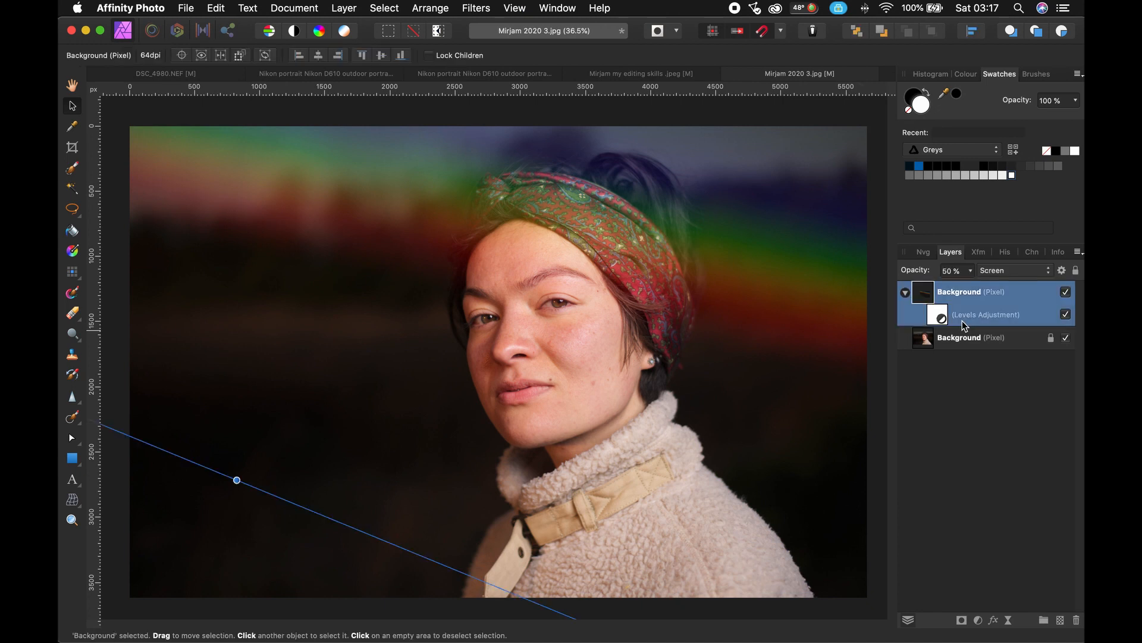
pyautogui.doubleClick(945, 320)
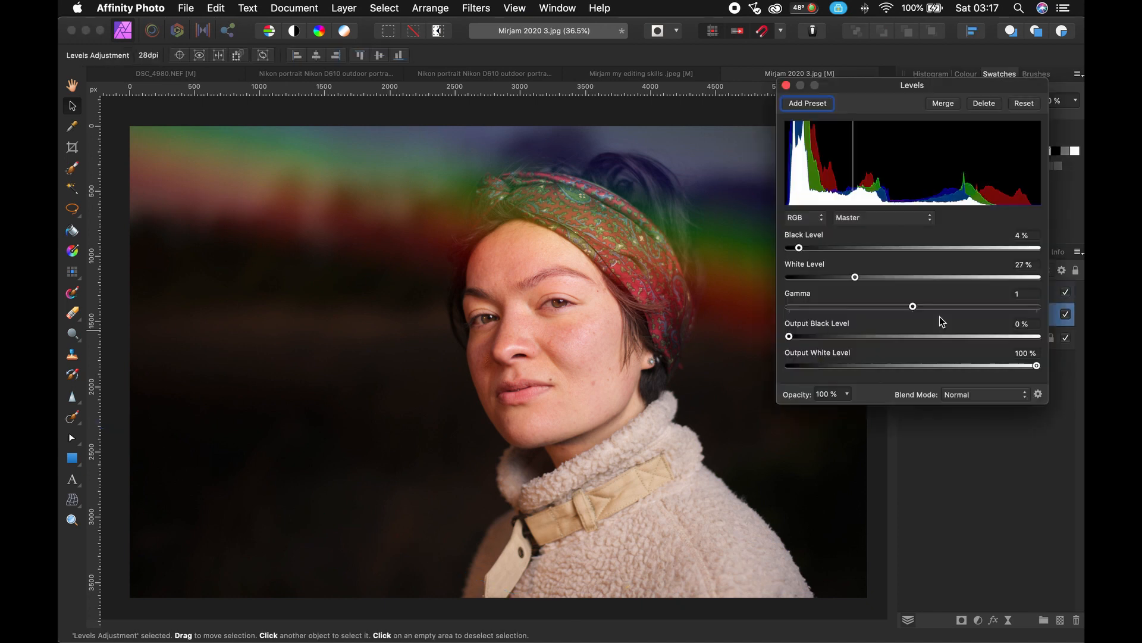
pyautogui.moveTo(856, 277)
pyautogui.mouseDown()
pyautogui.moveTo(891, 282)
pyautogui.moveTo(878, 280)
pyautogui.mouseUp()
pyautogui.click(927, 480)
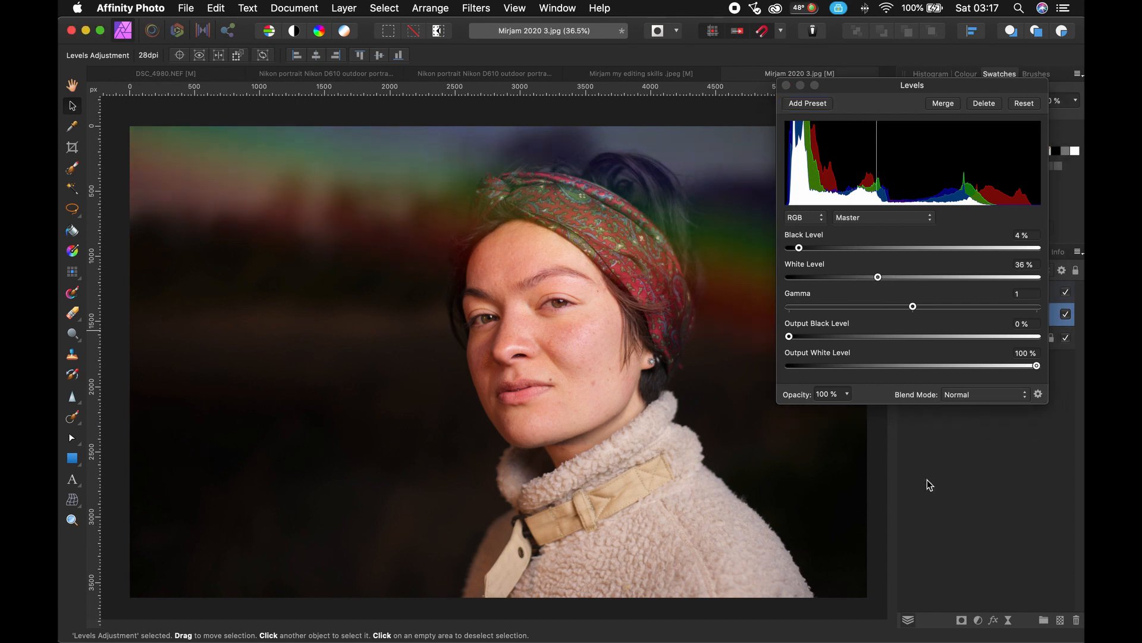
pyautogui.click(786, 86)
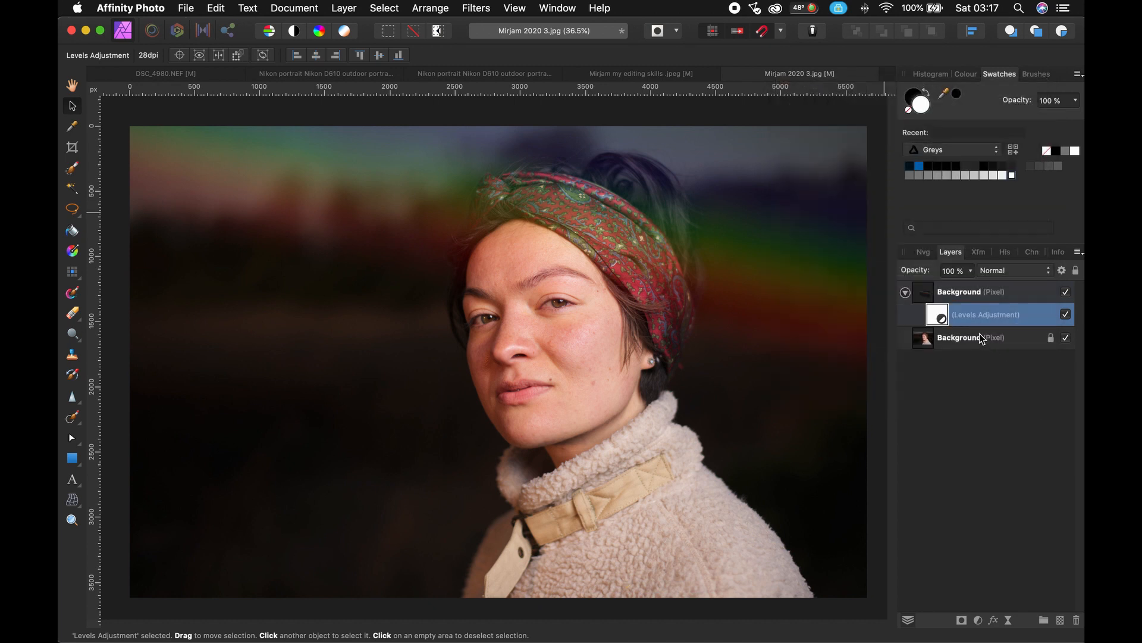
pyautogui.click(935, 298)
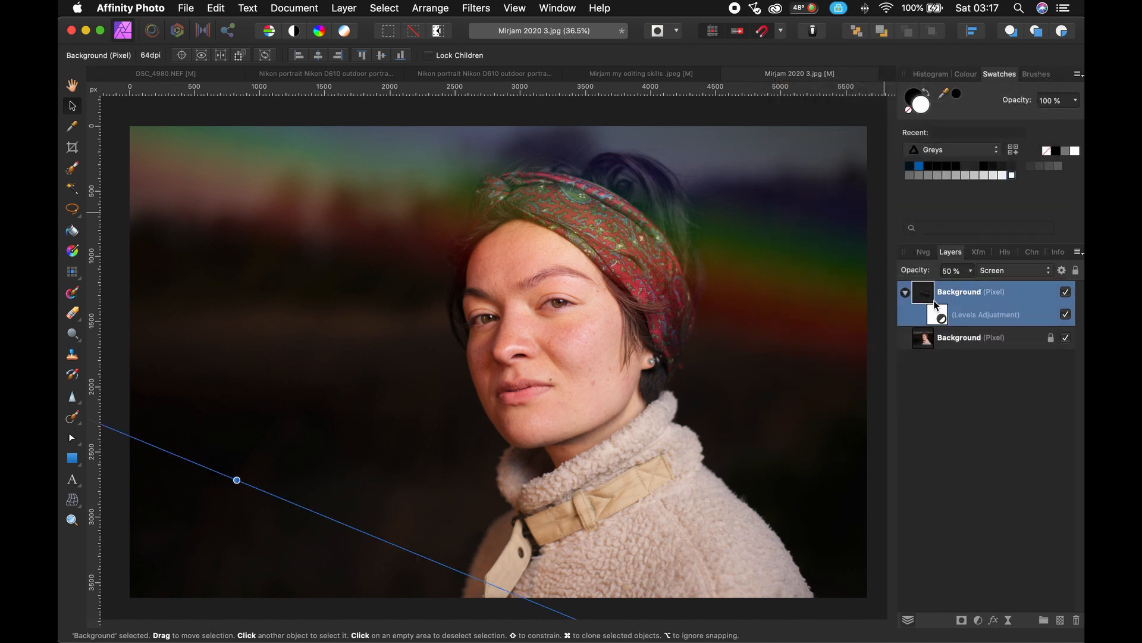
# Set the rainbow layer's opacity to 50% and activate the hand tool to hide the layer's transform outline
pyautogui.click(971, 270)
pyautogui.moveTo(970, 285)
pyautogui.mouseDown()
pyautogui.moveTo(1020, 289)
pyautogui.moveTo(971, 292)
pyautogui.mouseUp()
pyautogui.click(72, 85)
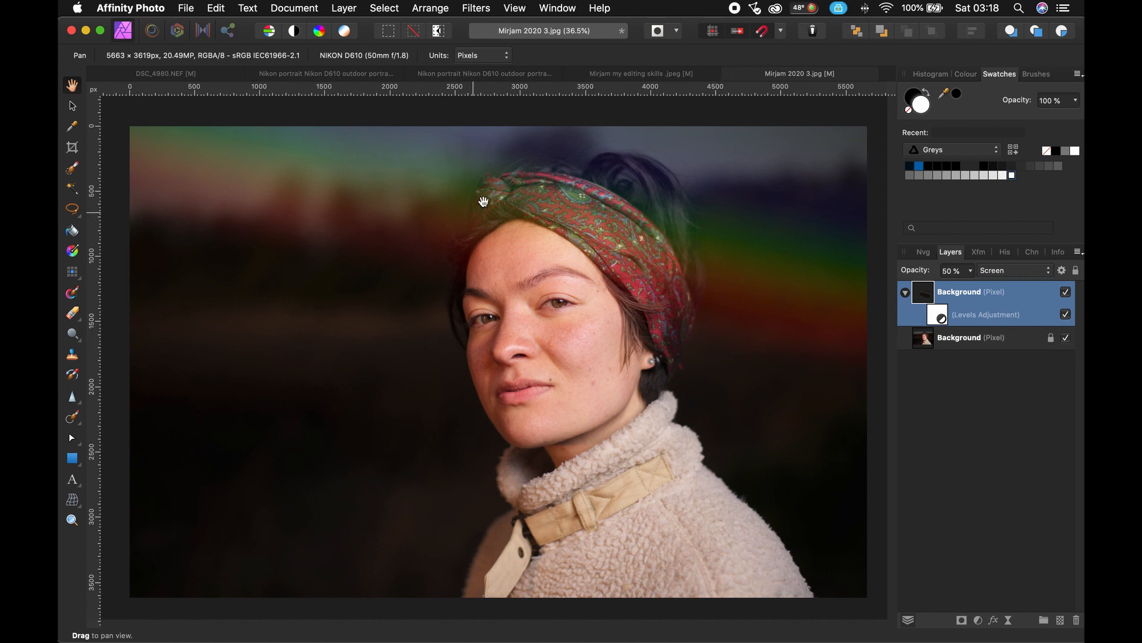
# Review the rainbow overlays in the sunset, striped-dress and city portraits, clearing any layer selection, and return to the dark-background portrait
pyautogui.click(637, 75)
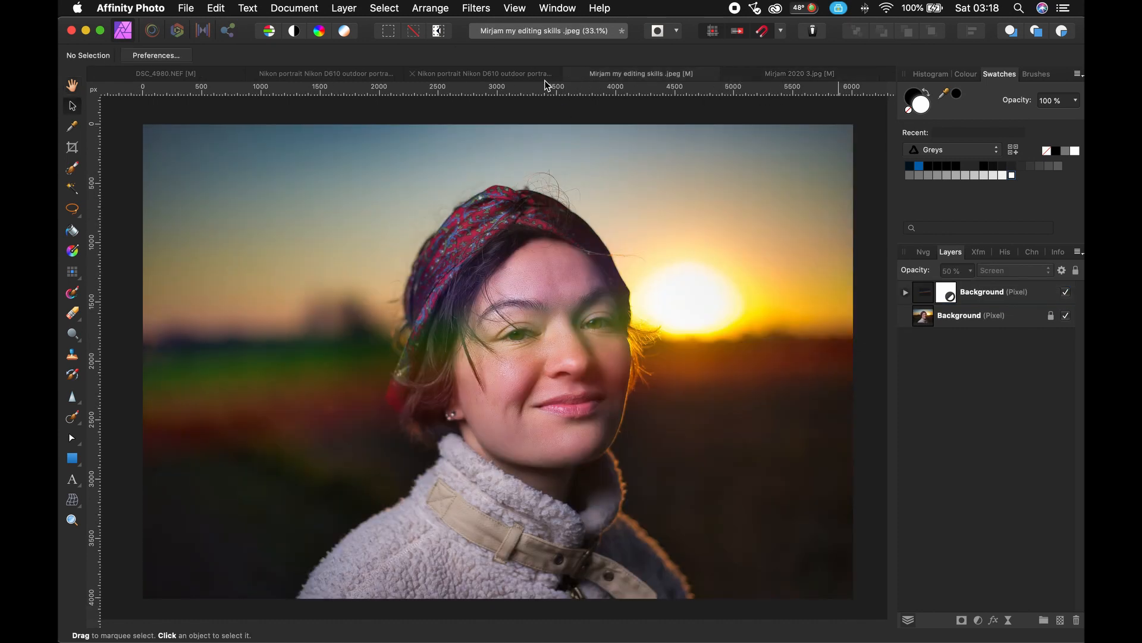
pyautogui.click(498, 72)
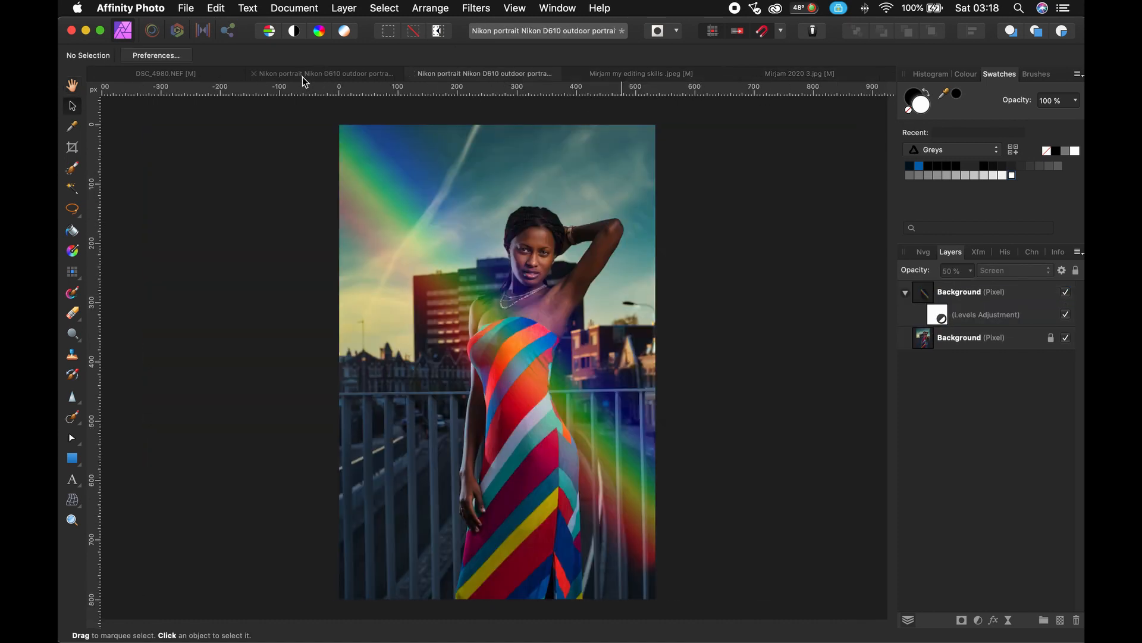
pyautogui.click(302, 77)
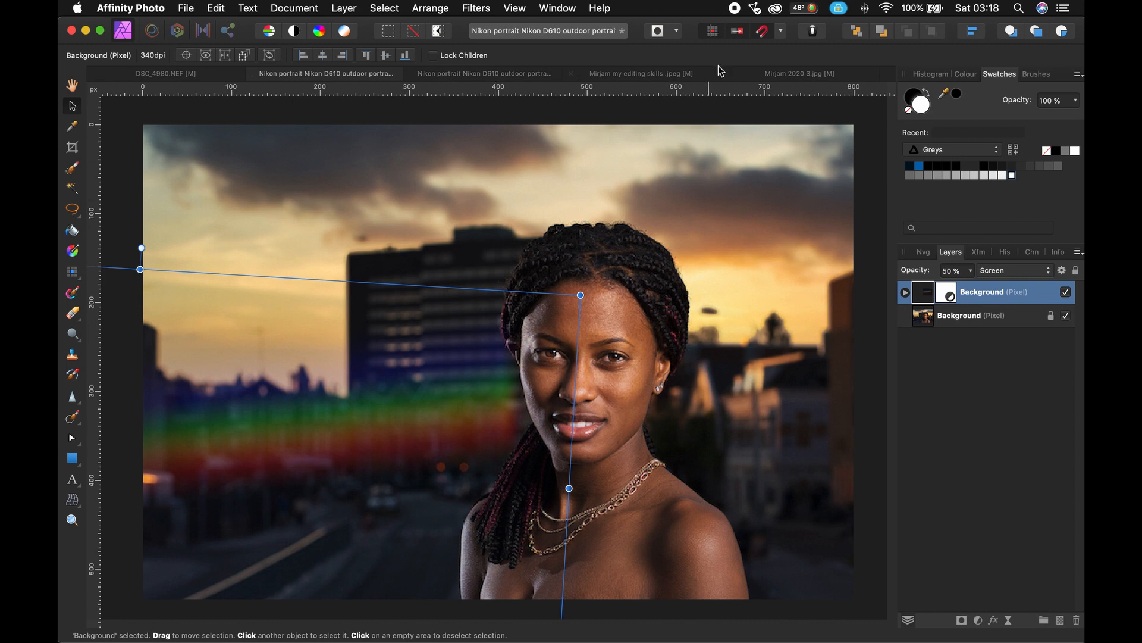
pyautogui.click(736, 122)
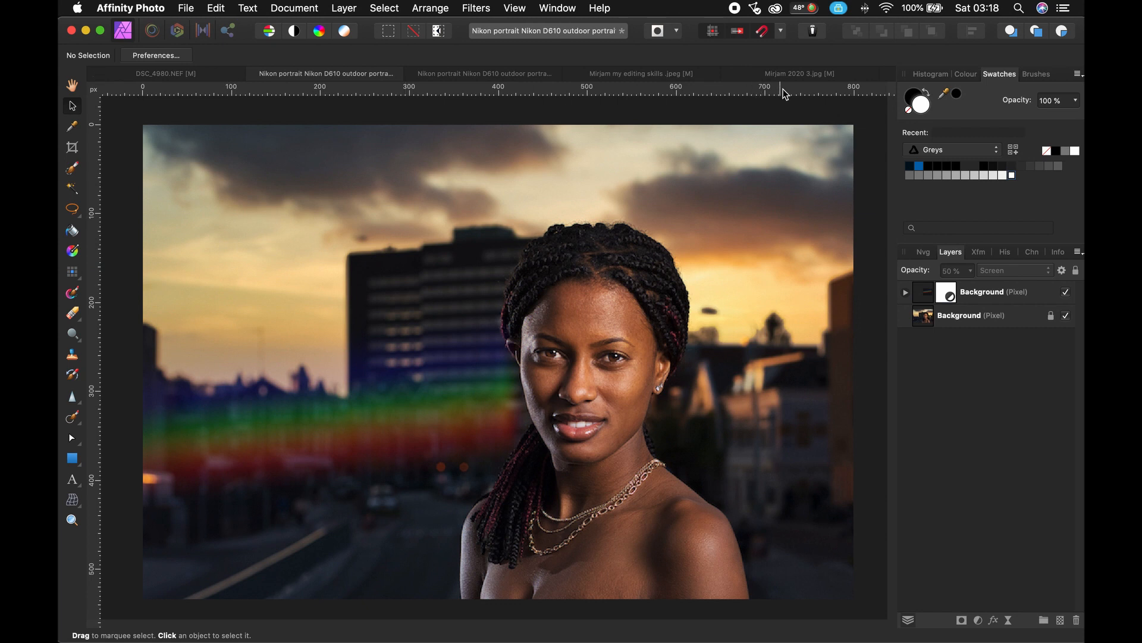
pyautogui.click(801, 74)
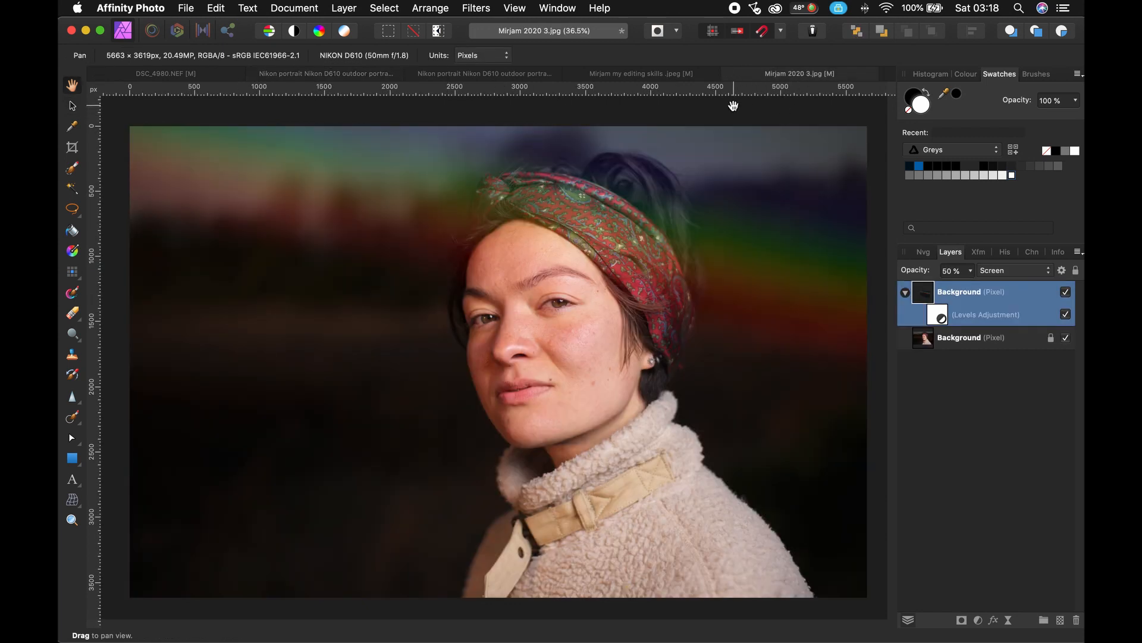